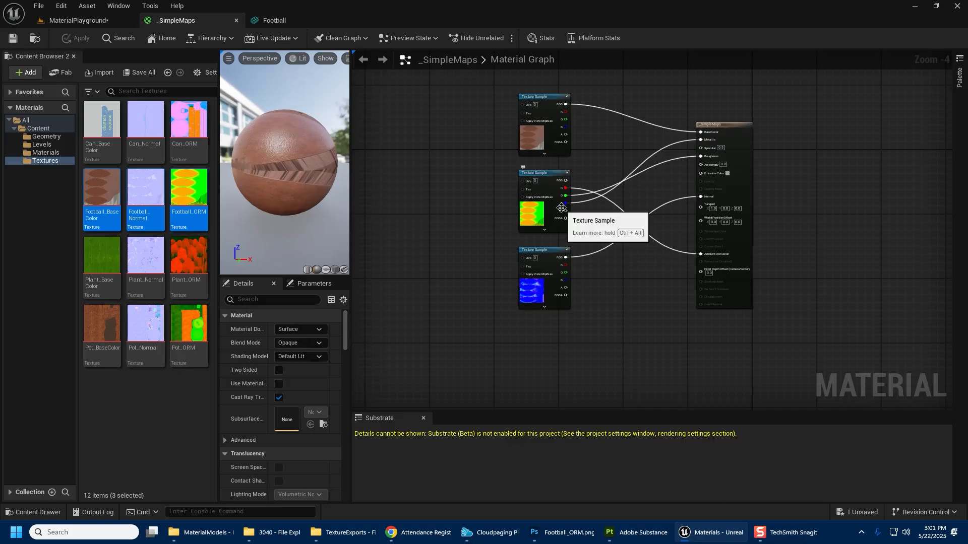
Place the FakePlant static mesh from the Geometry folder into the level and scale it to 4.75.
click(78, 21)
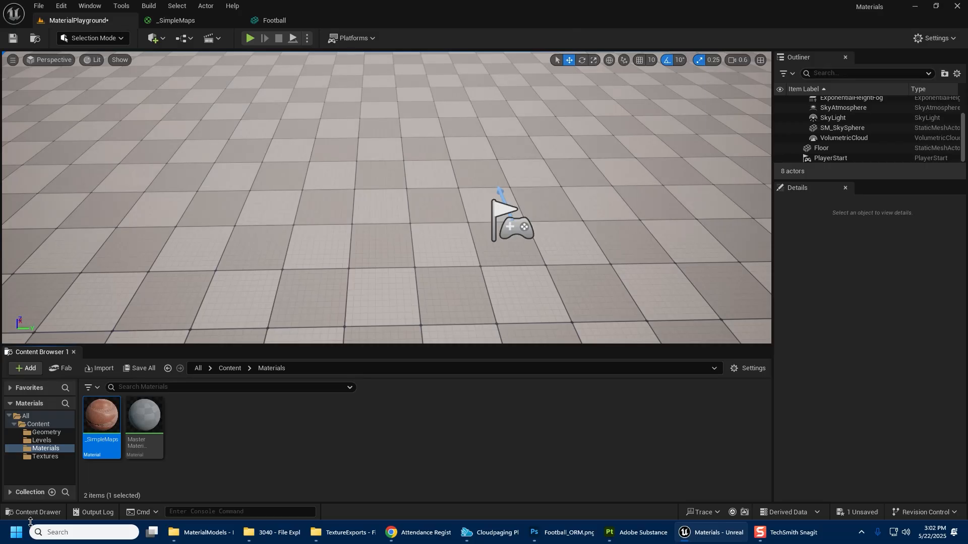
click(40, 432)
click(144, 417)
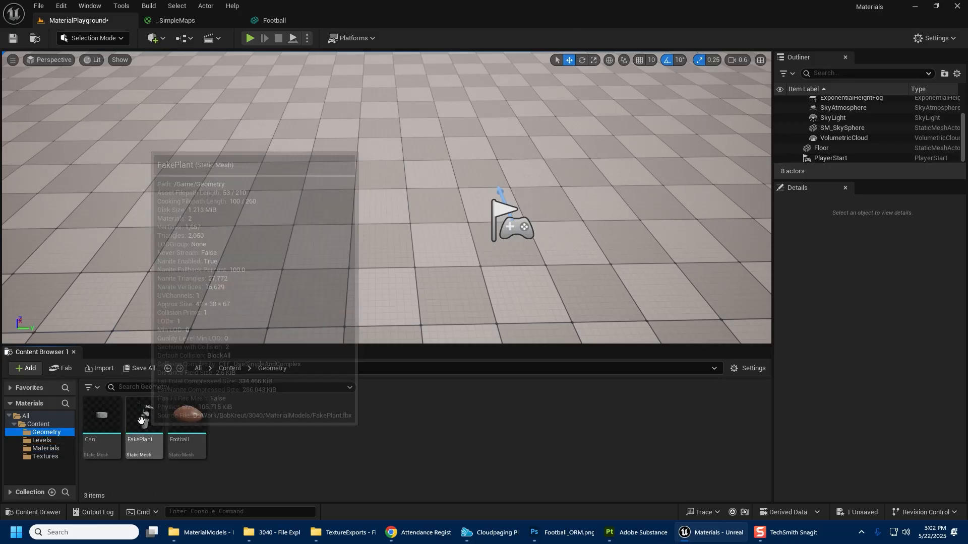
drag(294, 280, 391, 237)
key(r)
right_drag(391, 237, 355, 252)
Rotate the plant about -80 degrees around its vertical axis.
key(e)
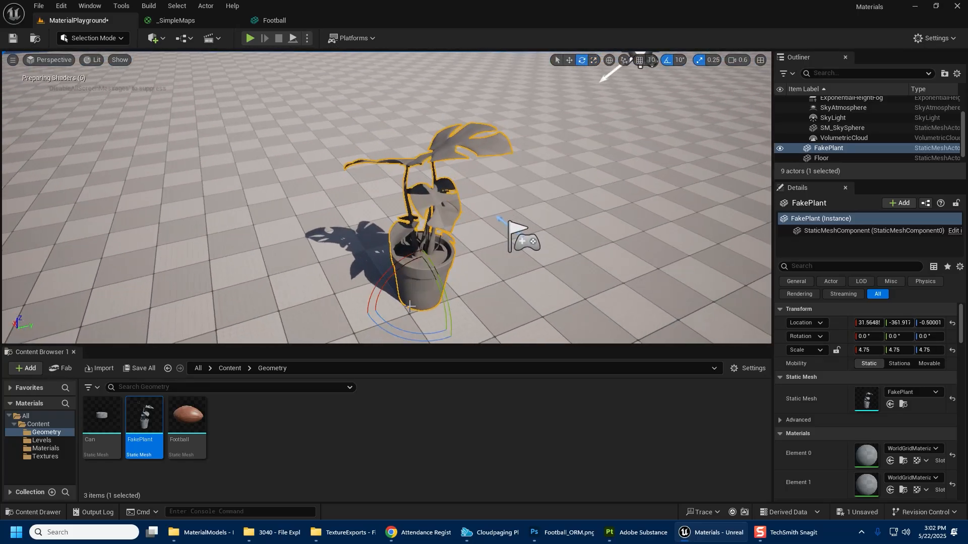
drag(388, 327, 347, 302)
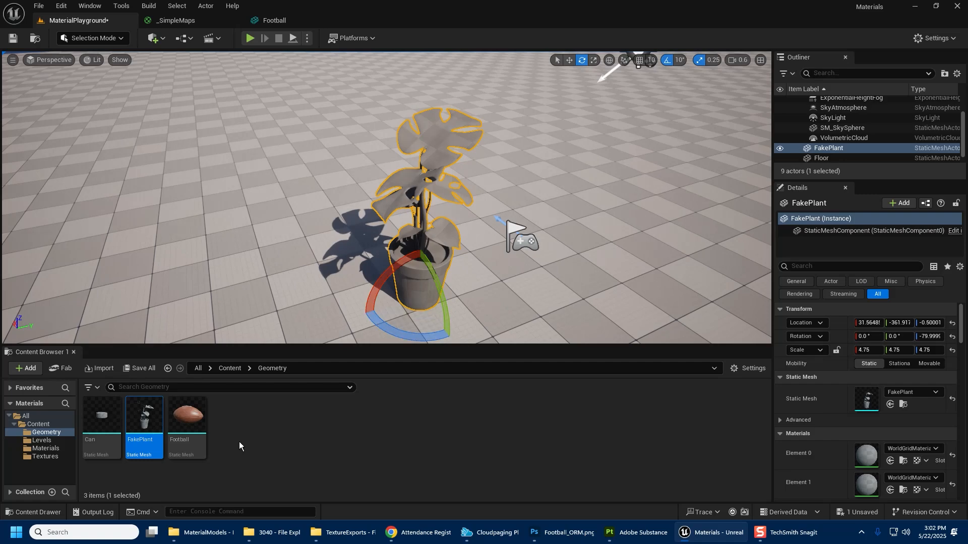
Open the _SimpleMaps material from the Materials folder for editing.
click(239, 441)
click(33, 450)
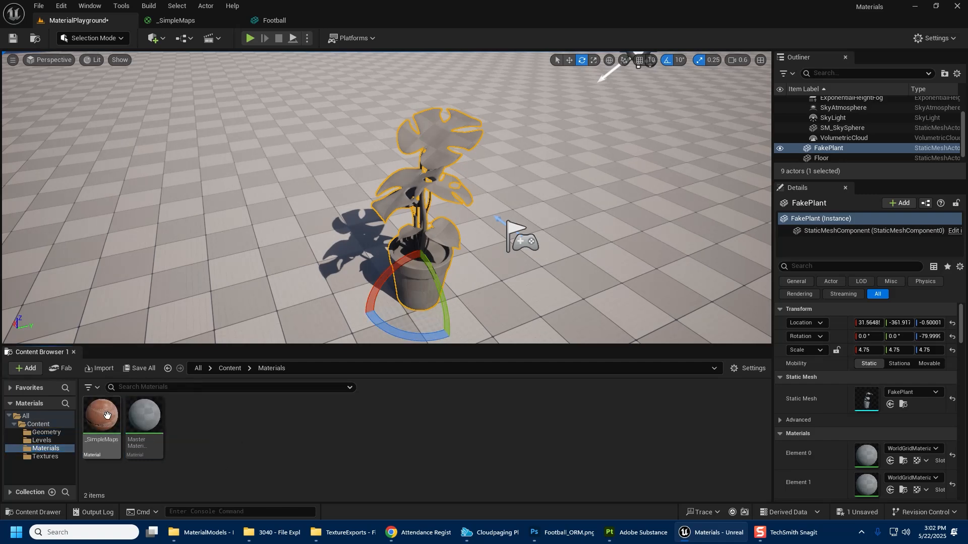
double_click(107, 416)
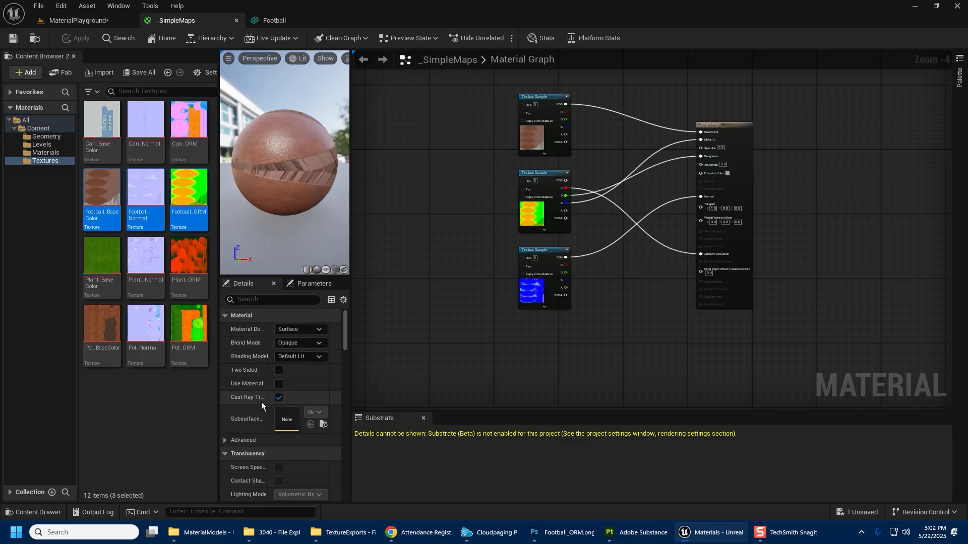
Convert the base color texture sample node into a texture parameter named BaseColor.
scroll(604, 252, up, 3)
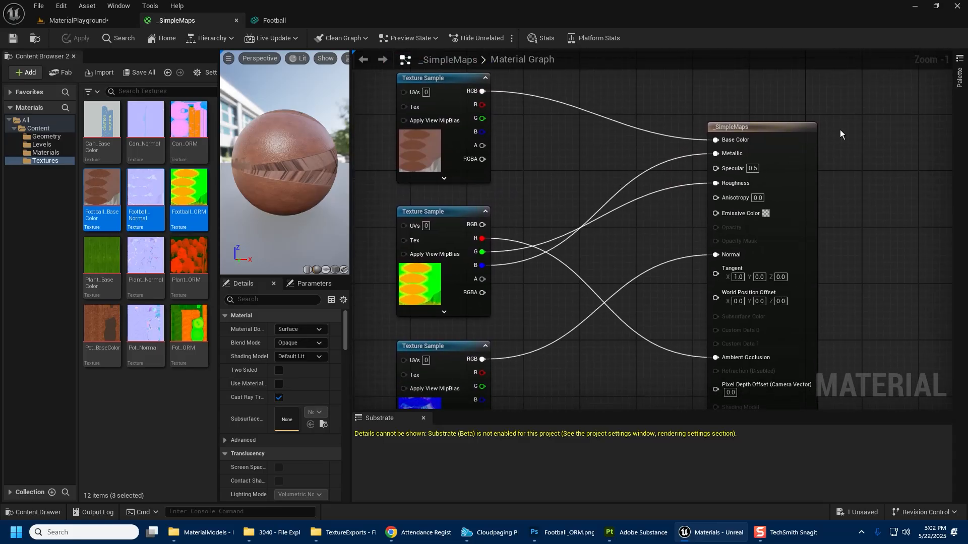
drag(779, 133, 785, 91)
right_drag(625, 163, 657, 209)
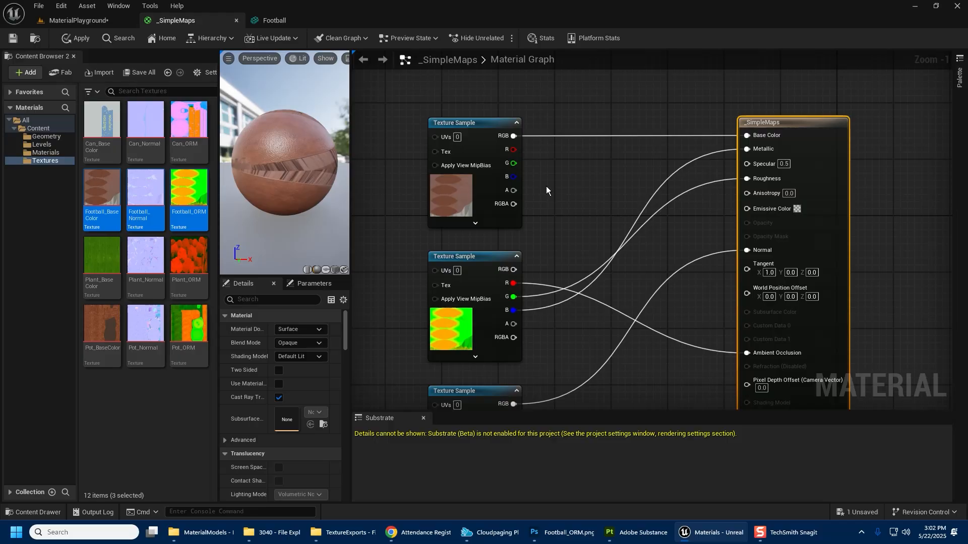
click(454, 199)
right_click(462, 178)
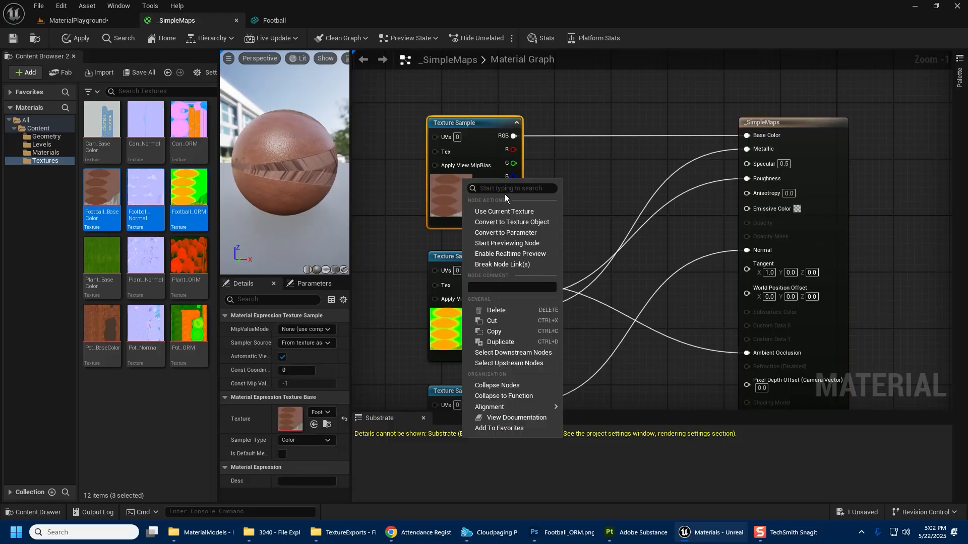
click(549, 235)
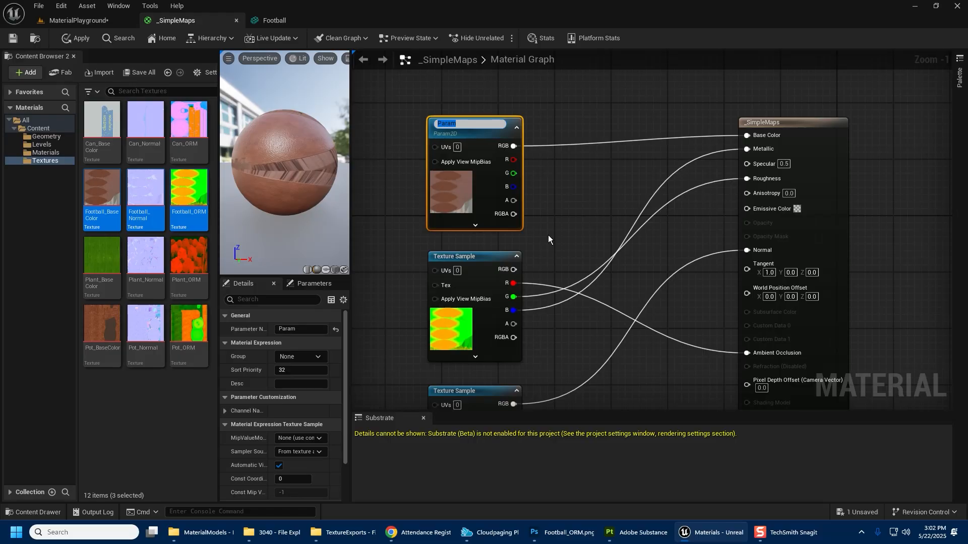
text(BaseColor)
key(Return)
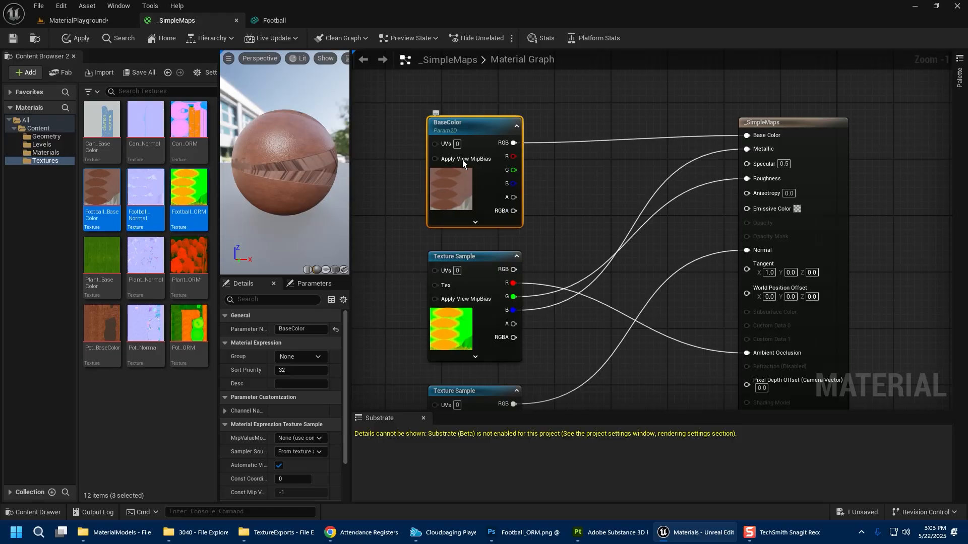
Deselect the node and save the _SimpleMaps material.
click(498, 236)
click(458, 189)
click(13, 38)
Delete the MasterMaterialExample material asset from the Materials folder.
click(76, 20)
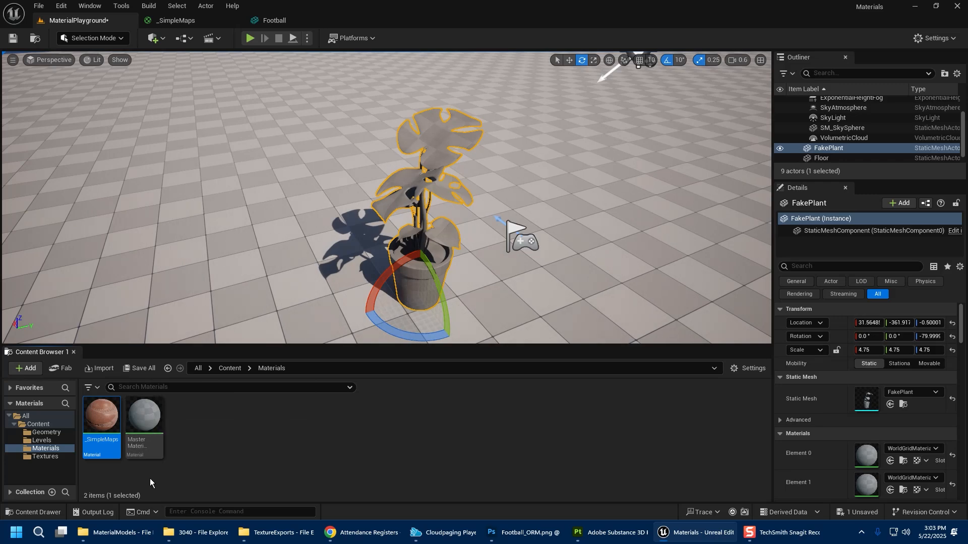
click(149, 429)
key(Delete)
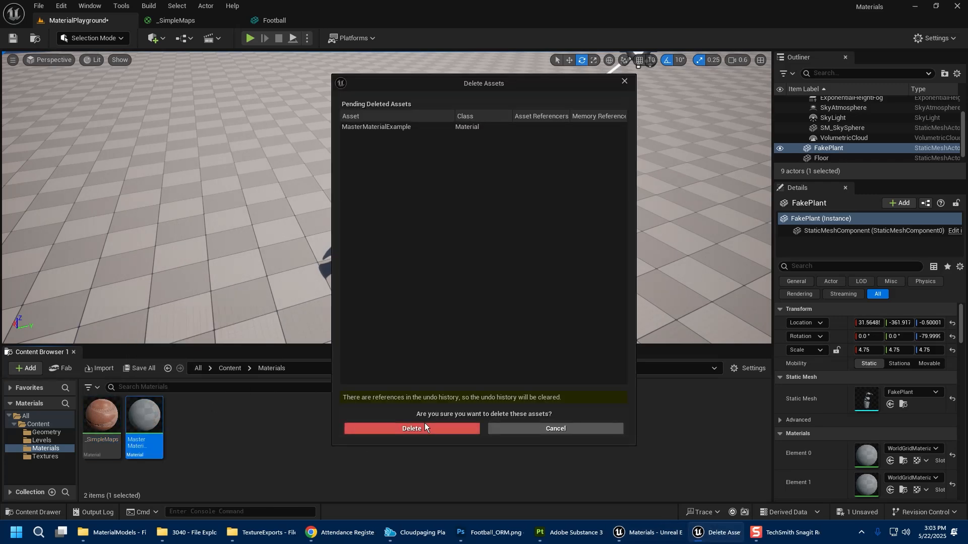
click(425, 428)
Create a material instance of _SimpleMaps and name it MI_Football.
click(113, 435)
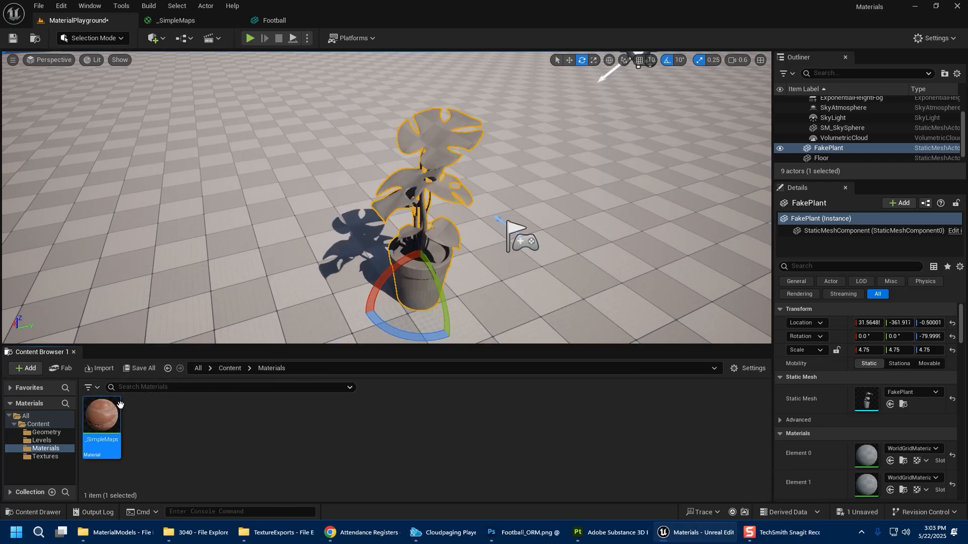
right_click(104, 415)
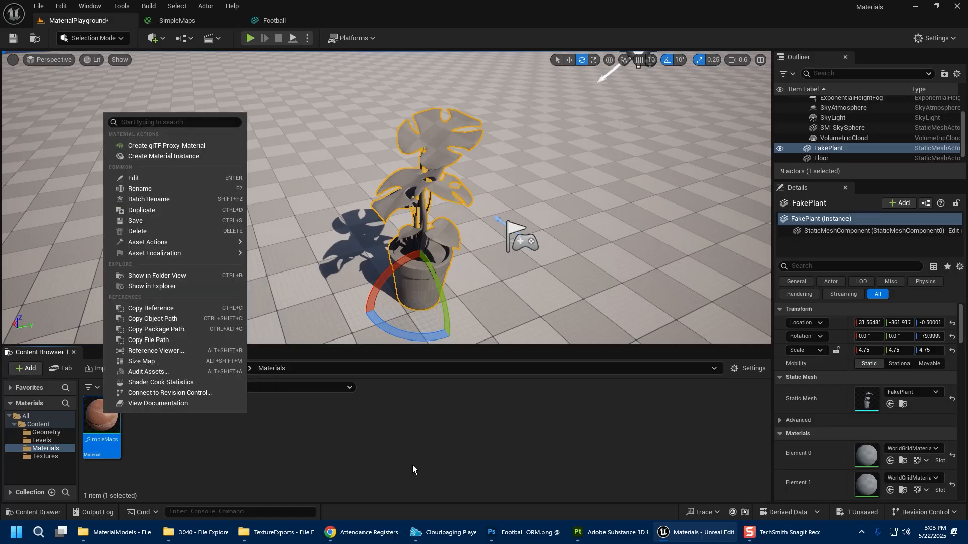
click(217, 158)
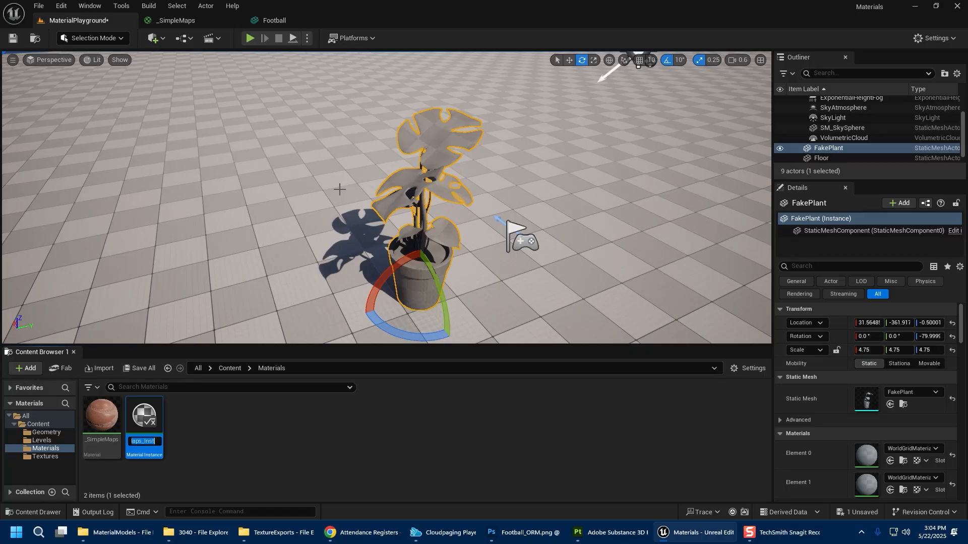
text(MI_)
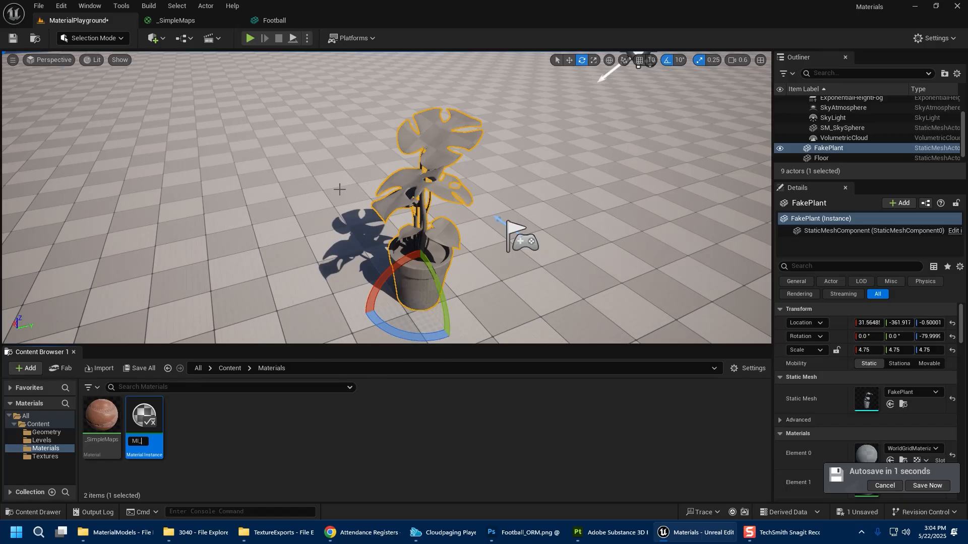
key(F2)
key(Right)
text(Football)
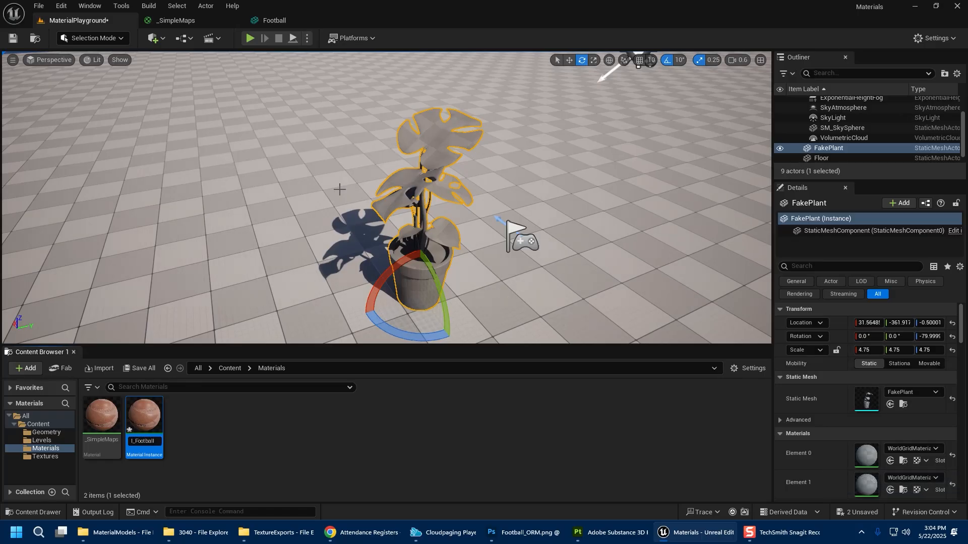
key(Return)
Open MI_Football and expand its Global Texture Parameter Values group.
click(259, 454)
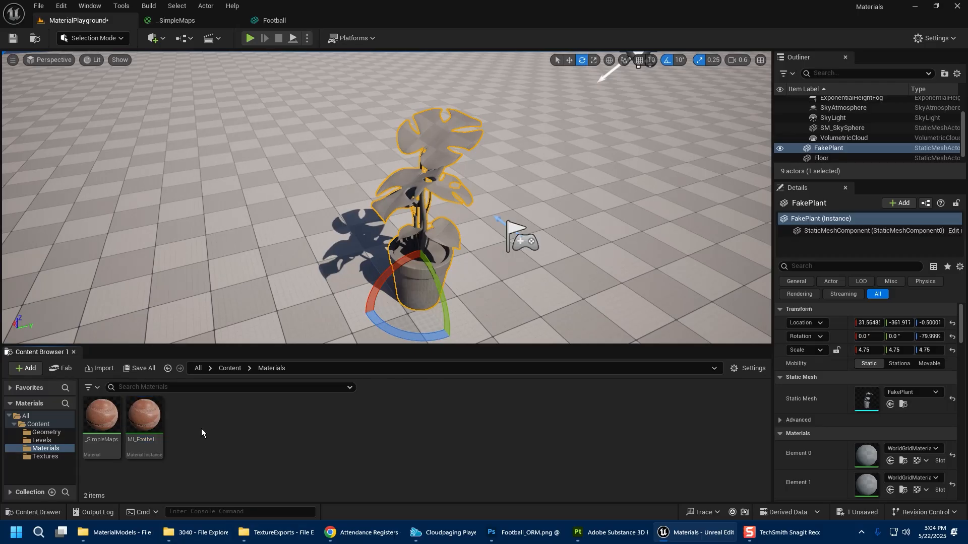
click(144, 419)
double_click(144, 418)
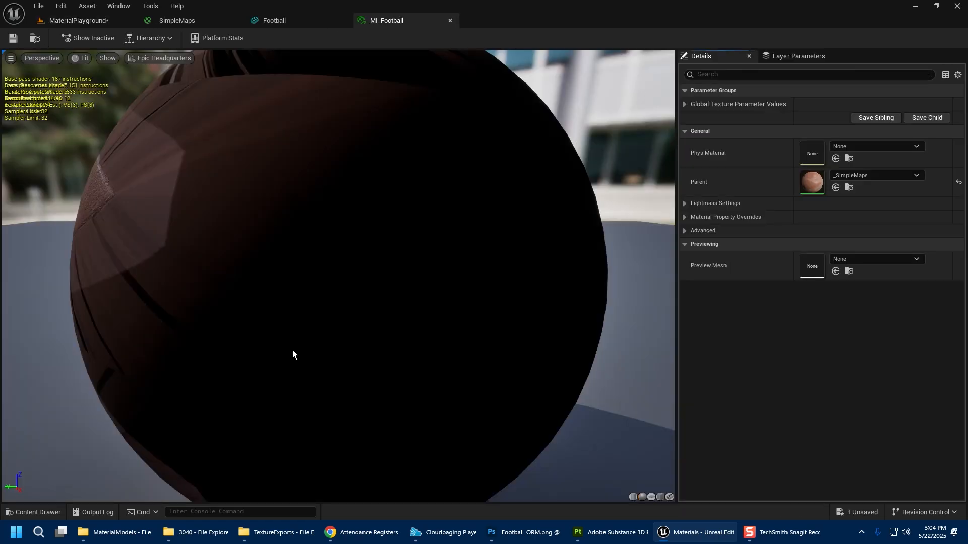
click(684, 104)
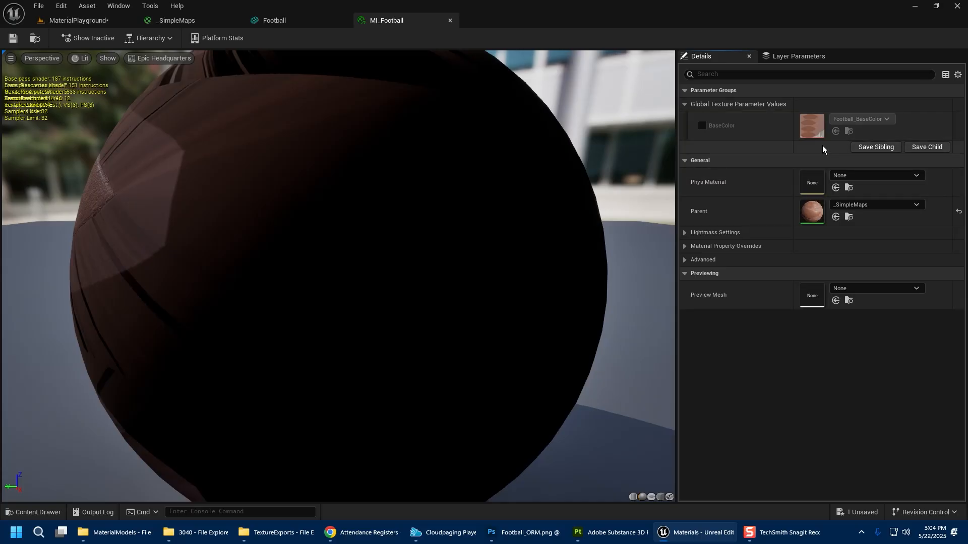
Enable the BaseColor override and assign the Football_BaseColor texture to it.
click(703, 127)
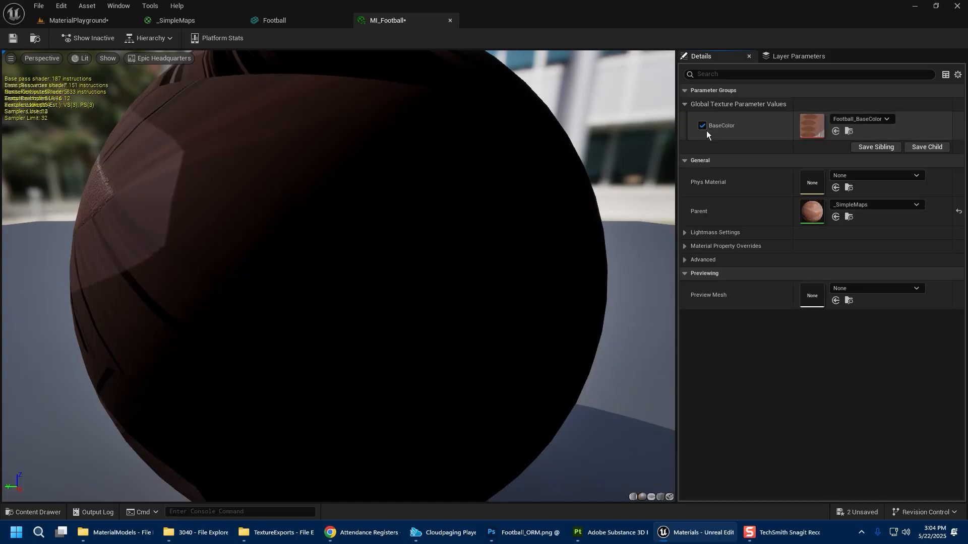
click(858, 117)
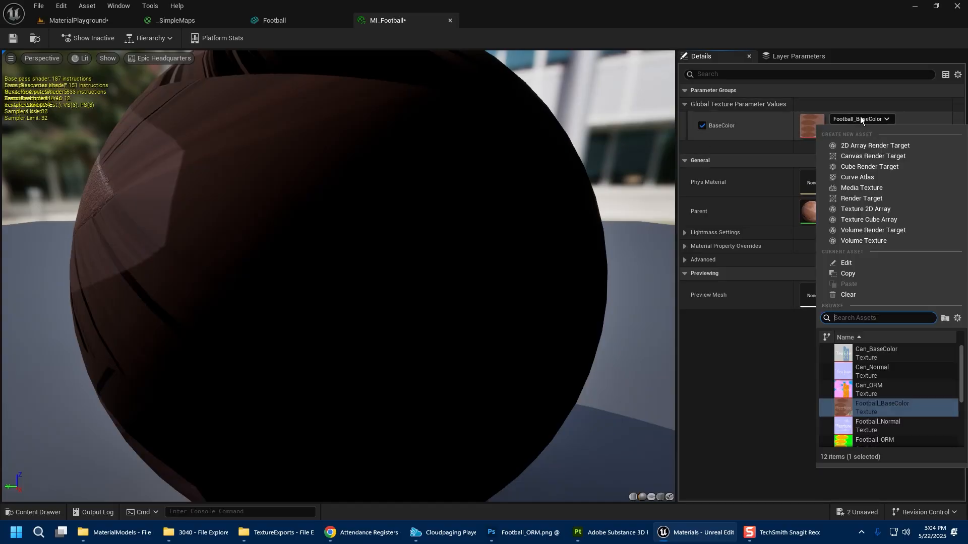
click(890, 409)
scroll(545, 280, down, 5)
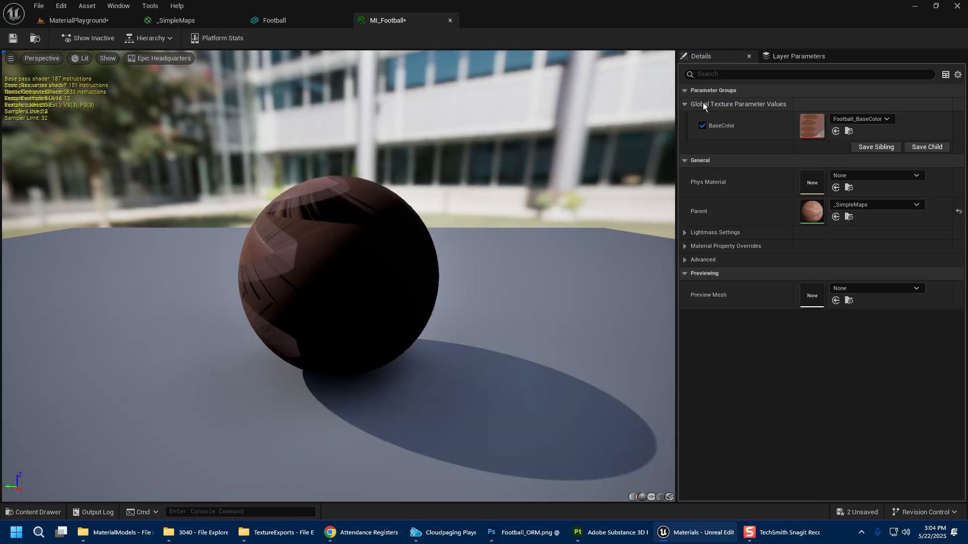
click(686, 104)
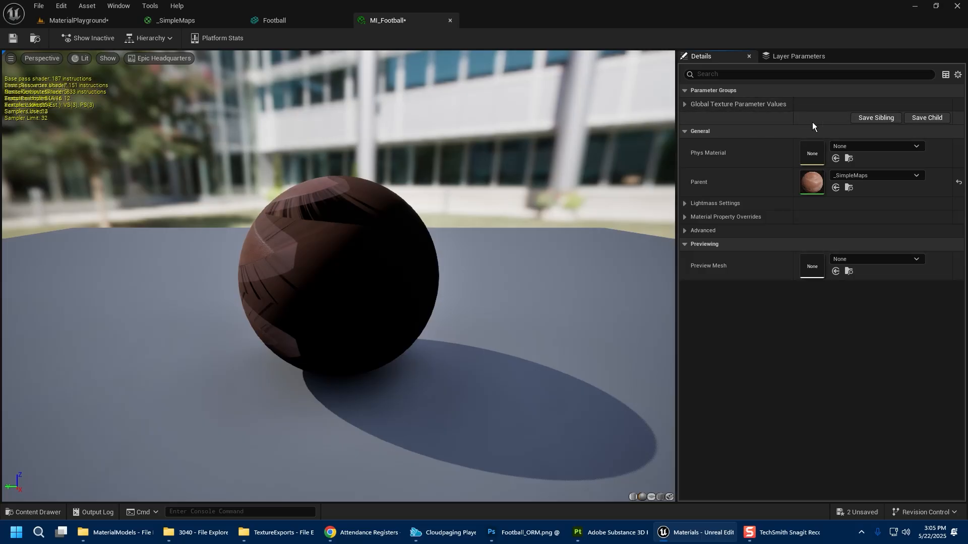
Put the BaseColor parameter in a new group named Maps and save the material.
click(192, 18)
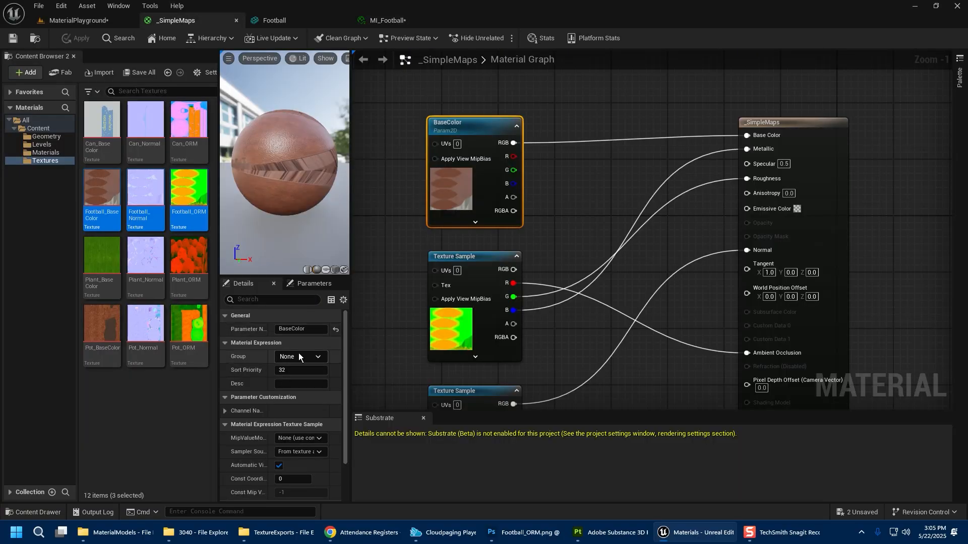
click(313, 358)
click(281, 358)
text(Map)
key(Return)
click(13, 38)
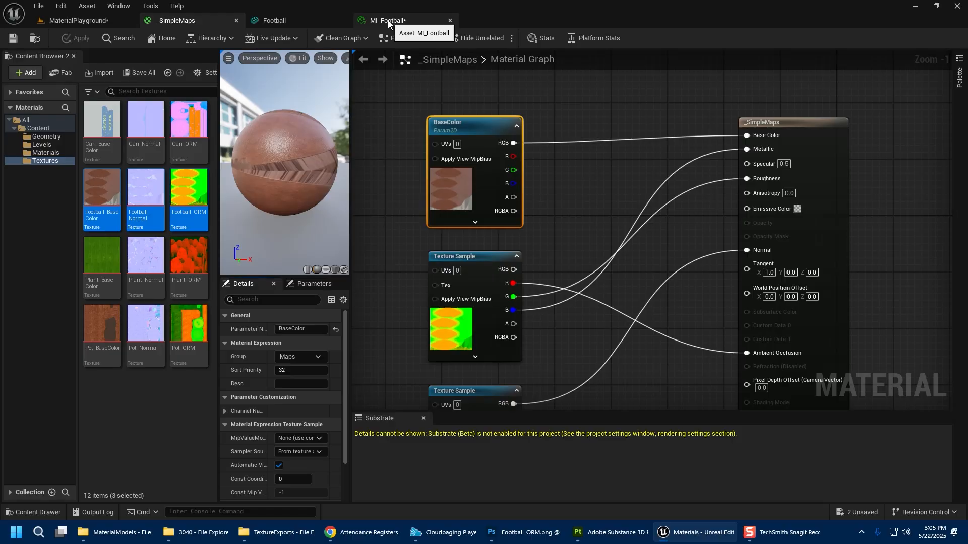
Review the parameter groups of the MI_Football instance.
click(388, 20)
click(688, 104)
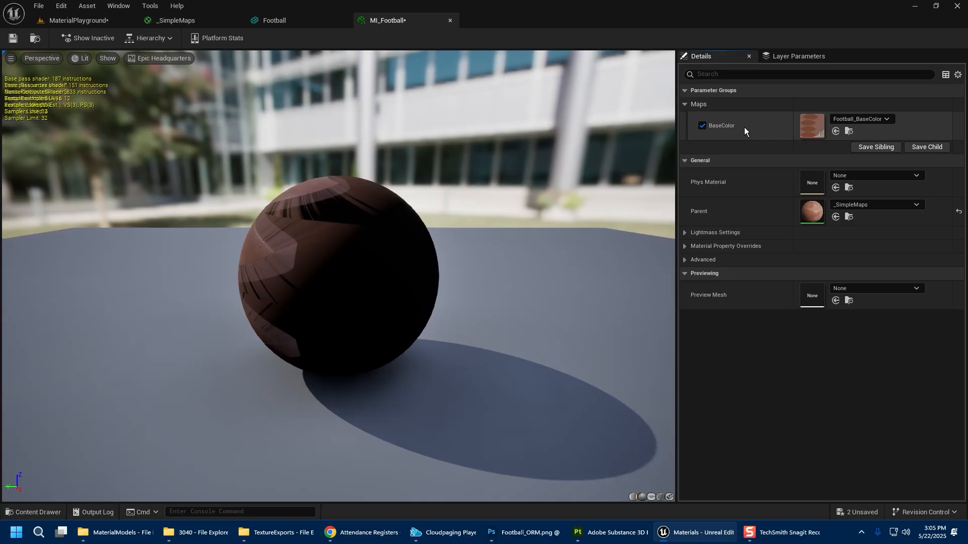
Convert the ORM texture sample node into a texture parameter named ORM.
click(200, 17)
click(571, 185)
right_drag(603, 266, 534, 165)
scroll(476, 157, down, 2)
right_drag(441, 170, 428, 222)
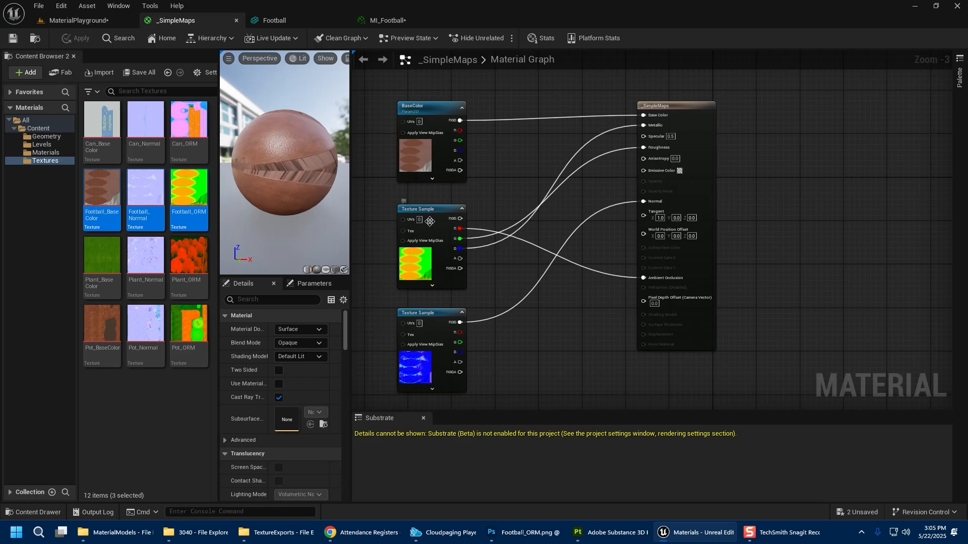
click(429, 220)
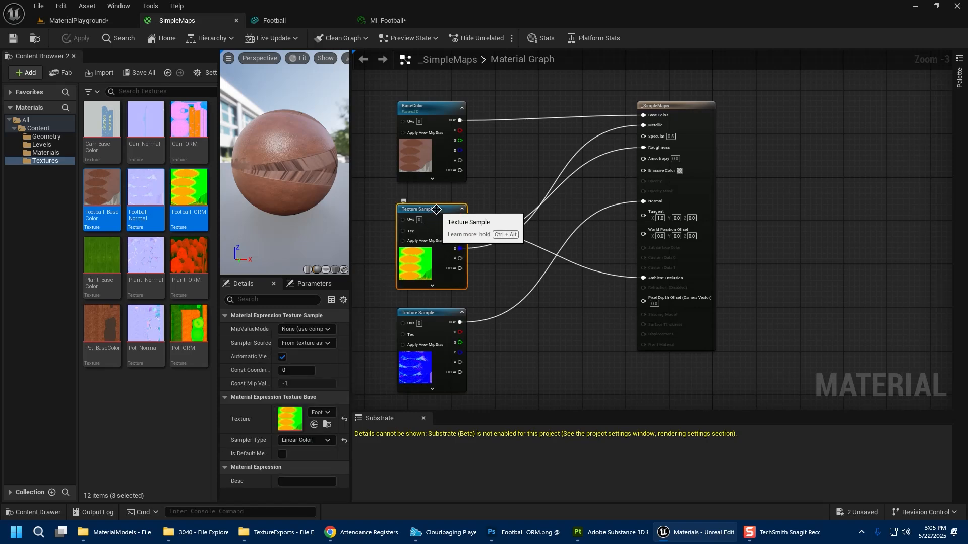
right_click(437, 210)
click(491, 261)
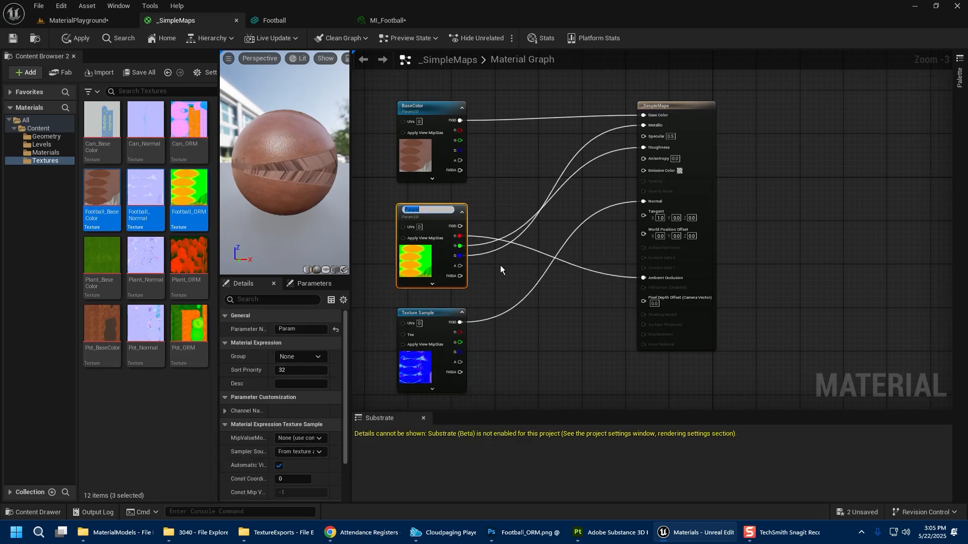
text(ORM)
key(Return)
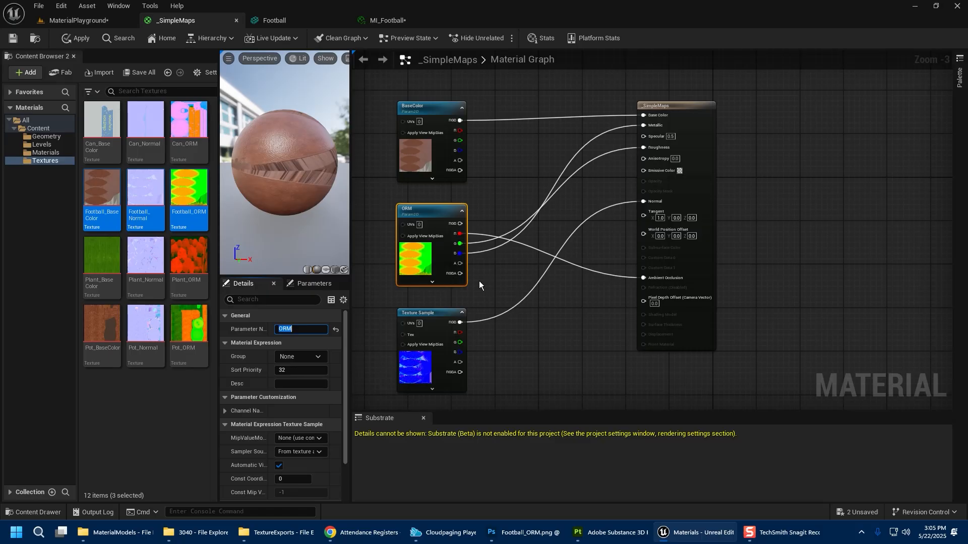
Put the ORM texture parameter into a new parameter group named Map.
click(491, 294)
click(435, 264)
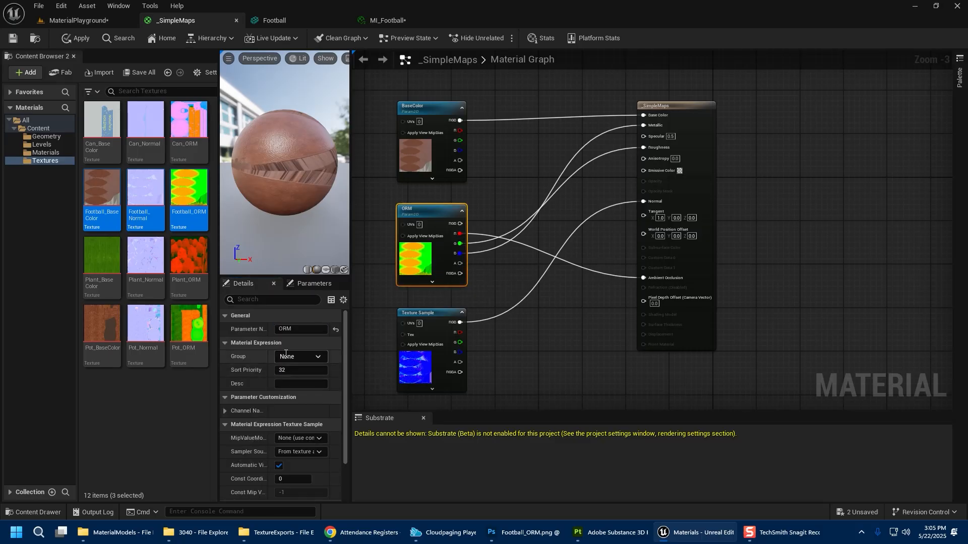
click(320, 354)
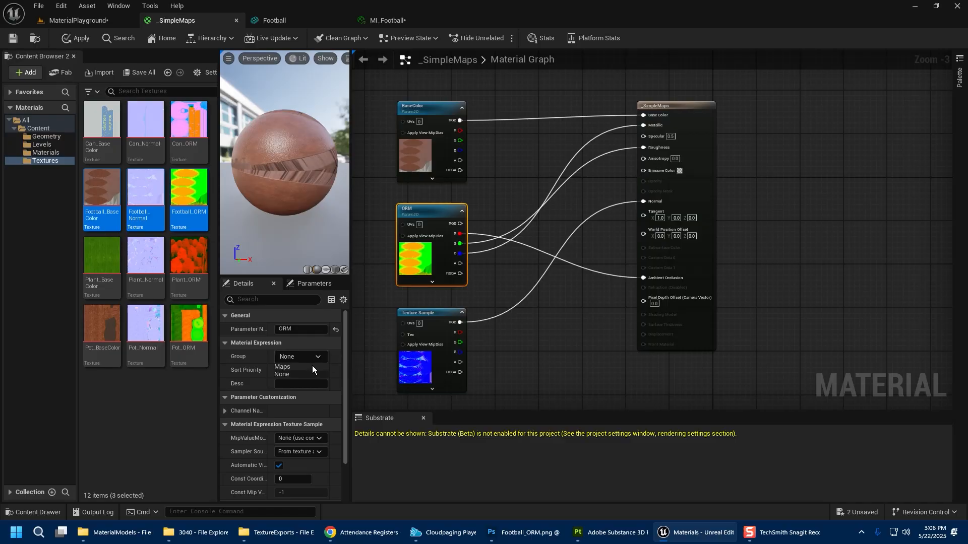
click(308, 367)
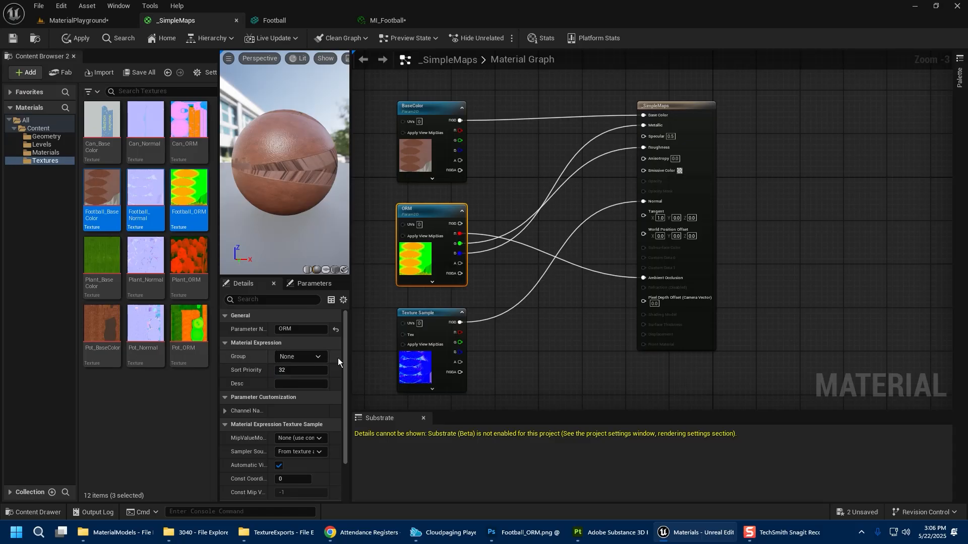
click(422, 258)
click(294, 356)
text(Map)
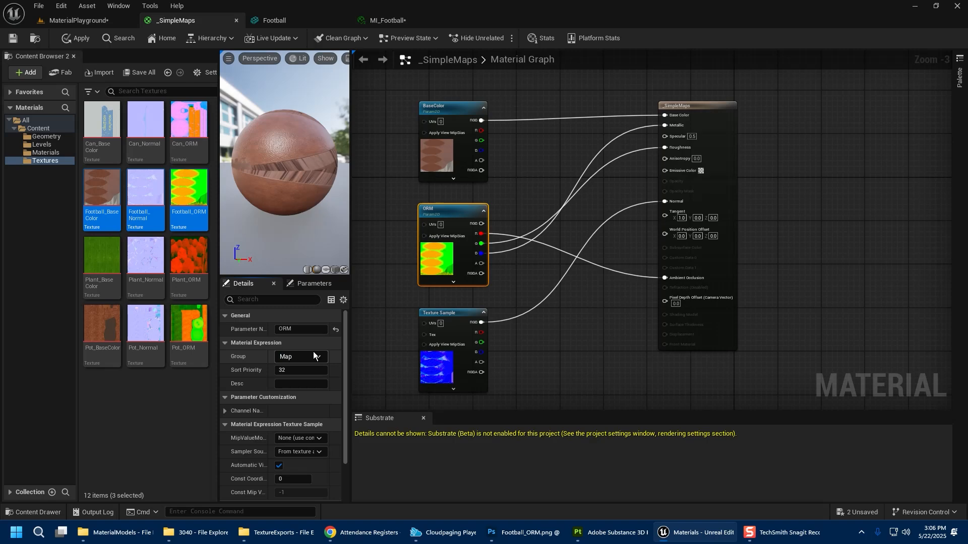
click(379, 343)
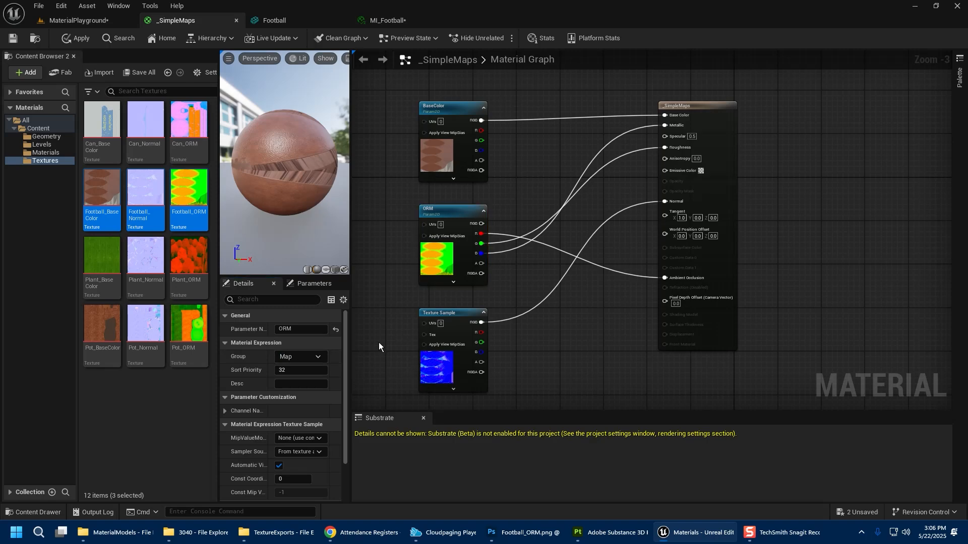
Save the material and expand the parameter groups in the MI_Football instance.
click(13, 39)
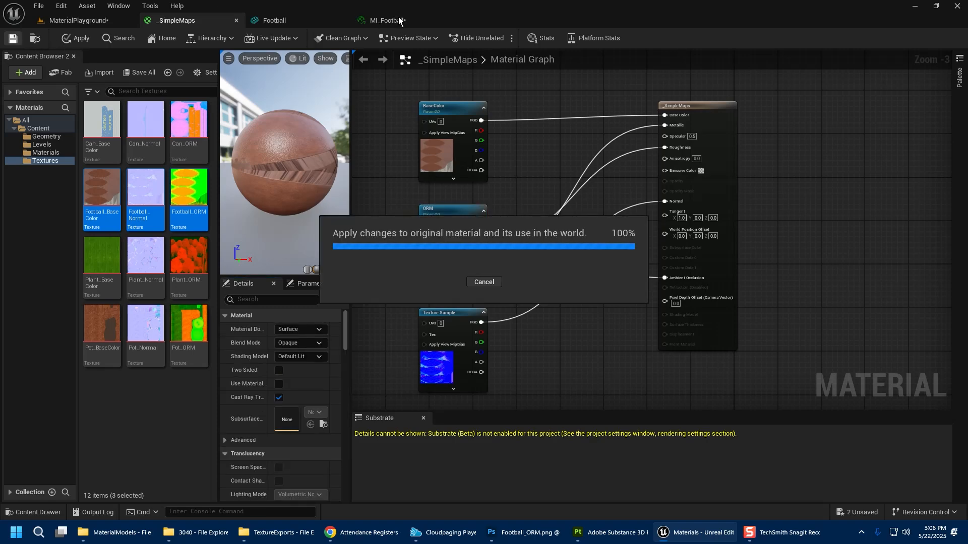
click(398, 21)
click(685, 117)
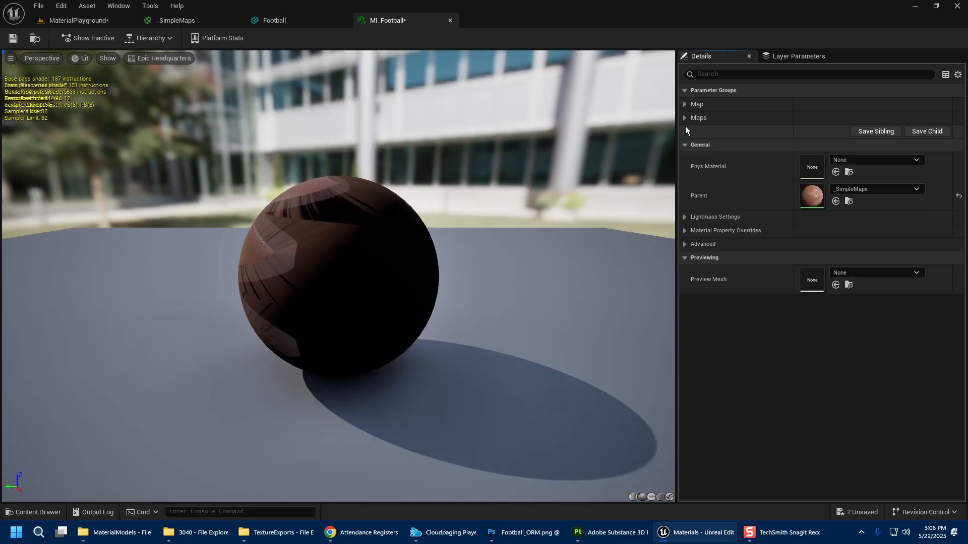
click(685, 118)
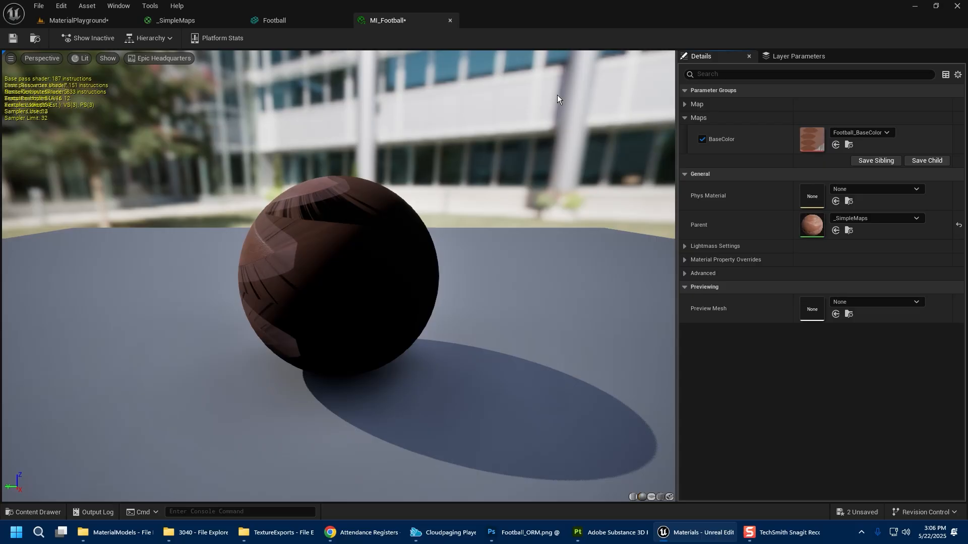
Move the ORM parameter into the Maps group and save the material.
click(226, 20)
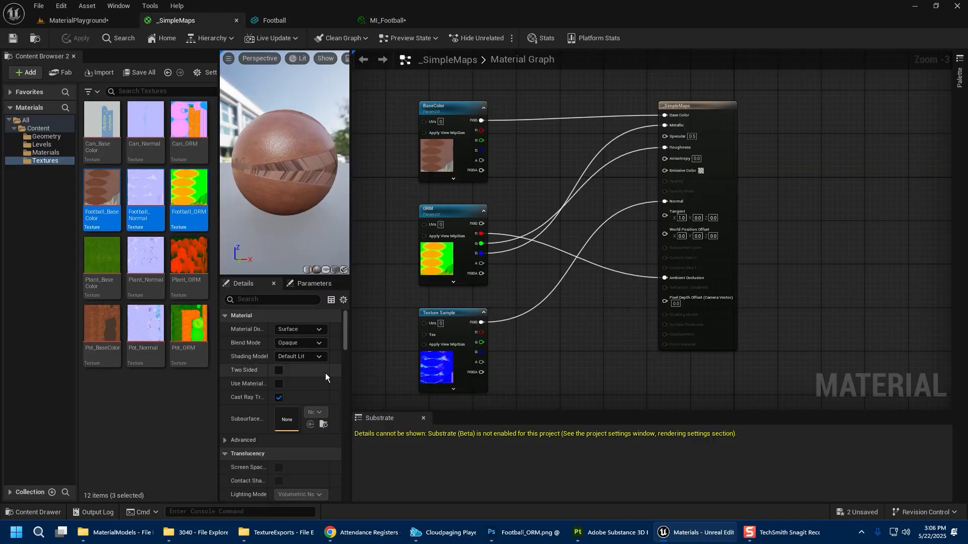
click(318, 356)
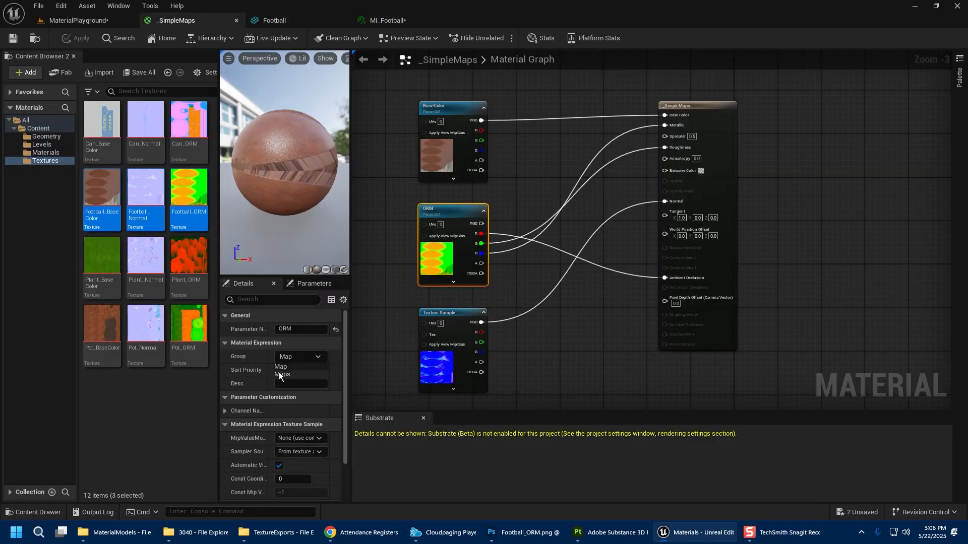
click(285, 375)
click(16, 38)
Check the available group options for the BaseColor parameter.
click(384, 310)
click(426, 146)
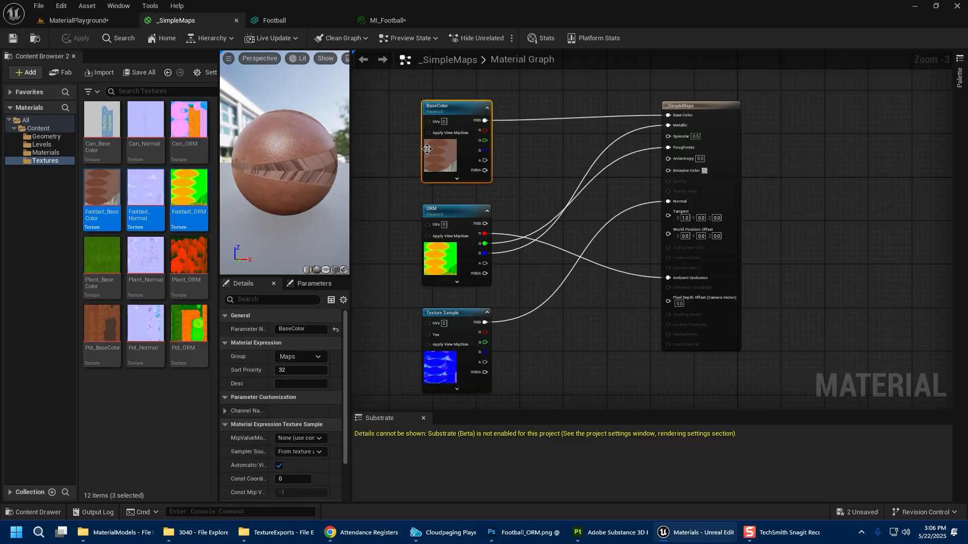
click(318, 356)
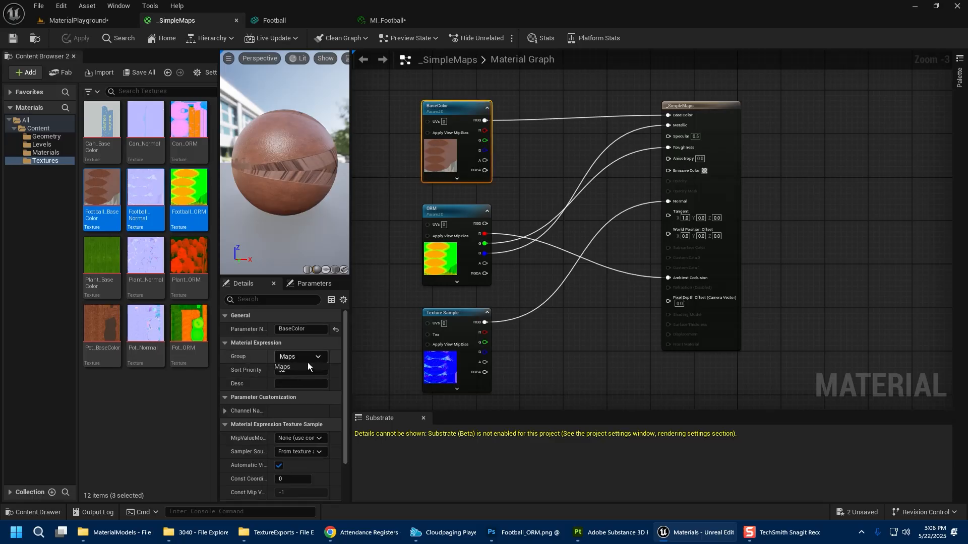
click(407, 294)
click(407, 291)
Convert the normal map texture sample node into a texture parameter named Normal.
click(439, 247)
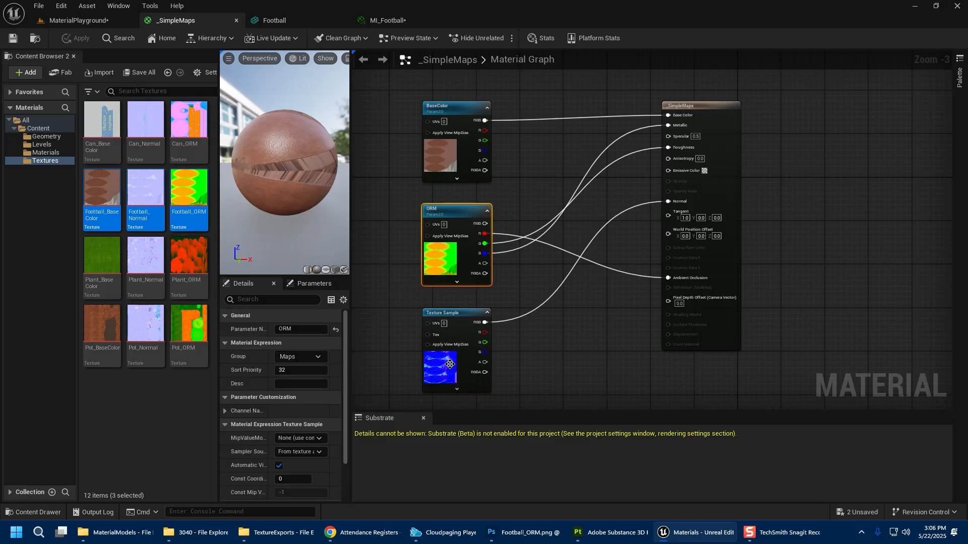
click(449, 364)
right_drag(448, 362, 449, 358)
right_click(449, 357)
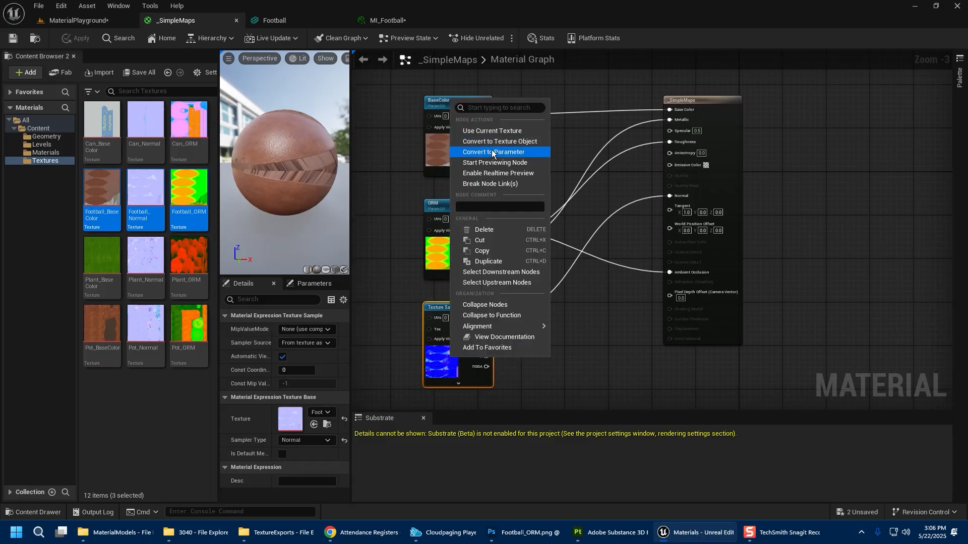
click(491, 150)
text(Normal)
key(Return)
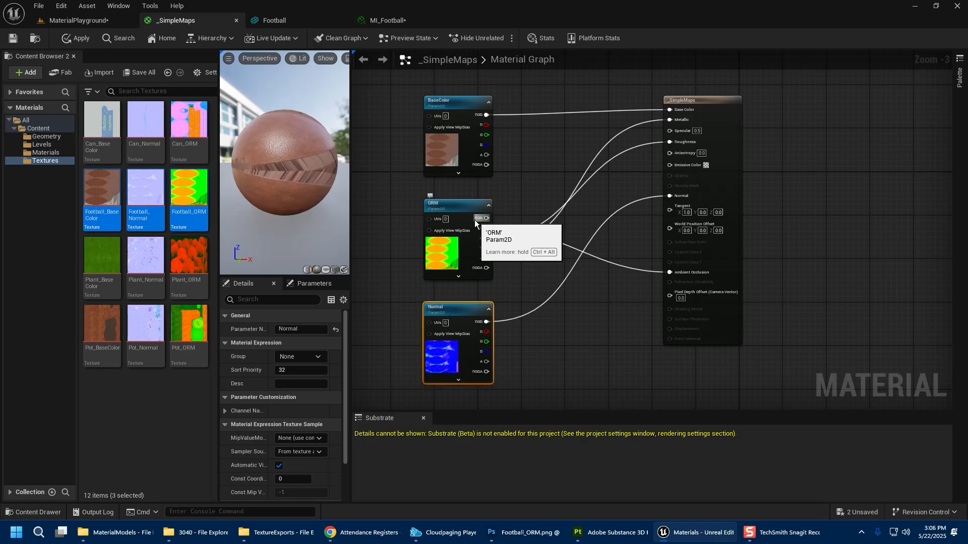
Put the Normal parameter in the Maps group and save the material.
click(315, 356)
click(305, 367)
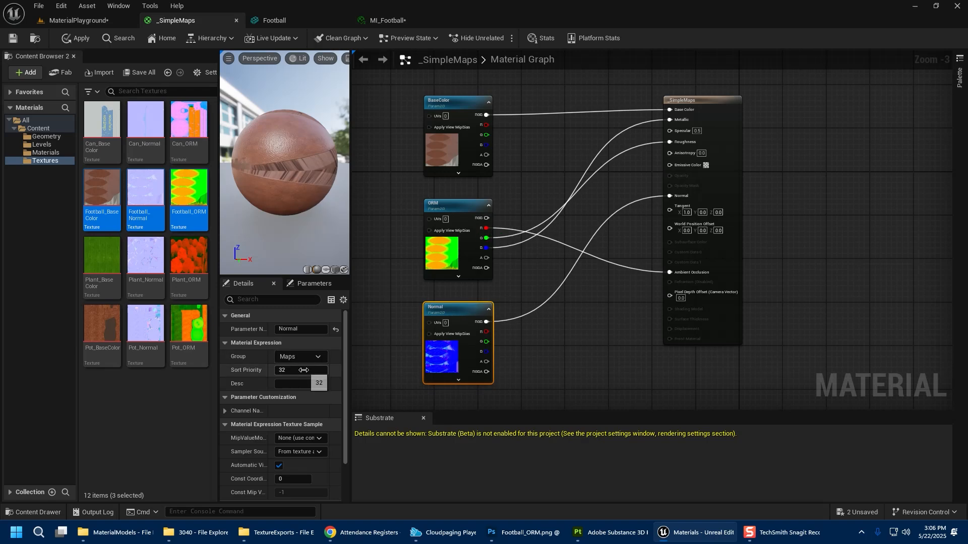
click(13, 38)
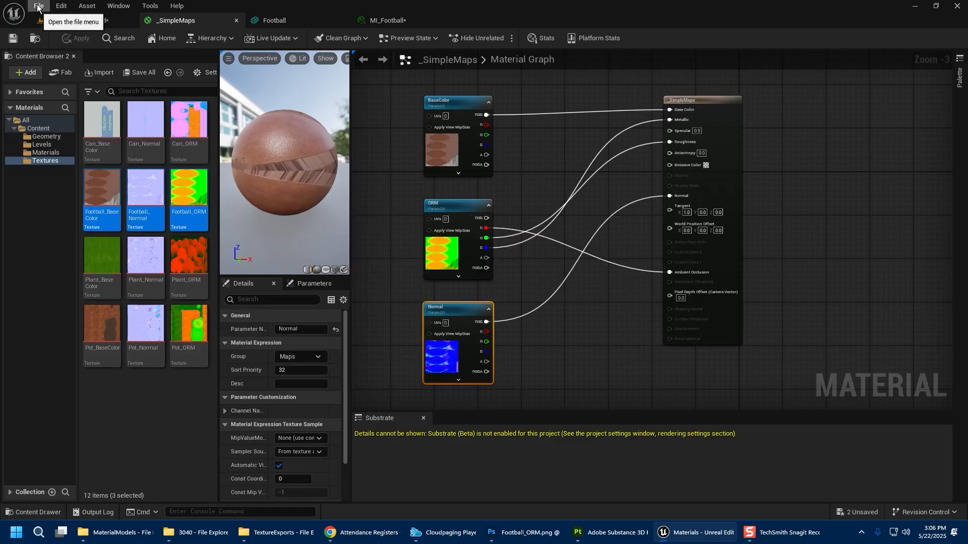
Enable the Normal and ORM overrides in the MI_Football instance.
click(390, 20)
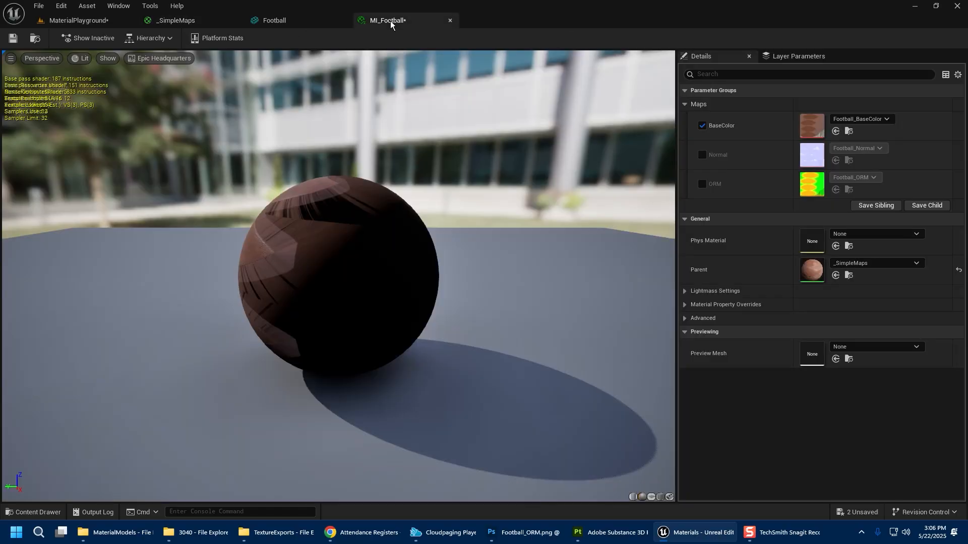
click(702, 155)
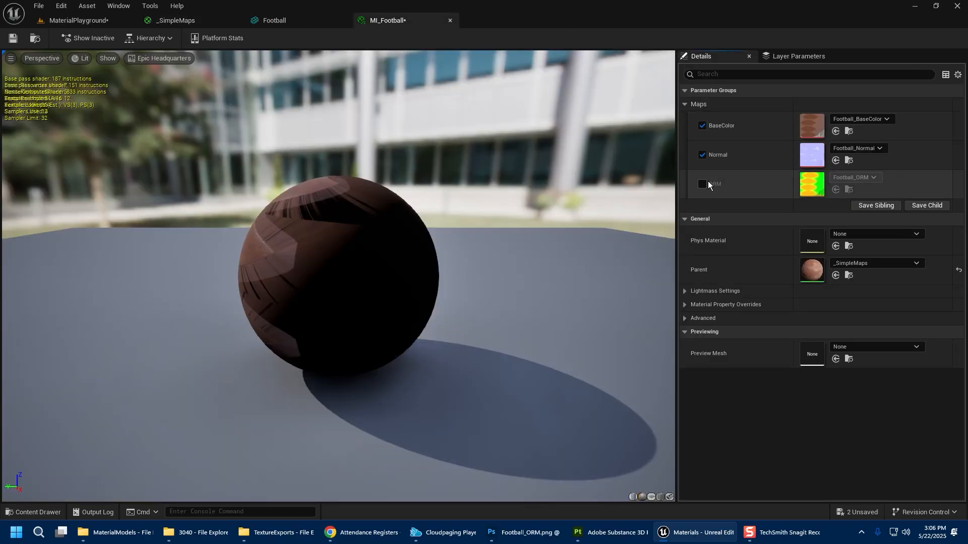
click(703, 184)
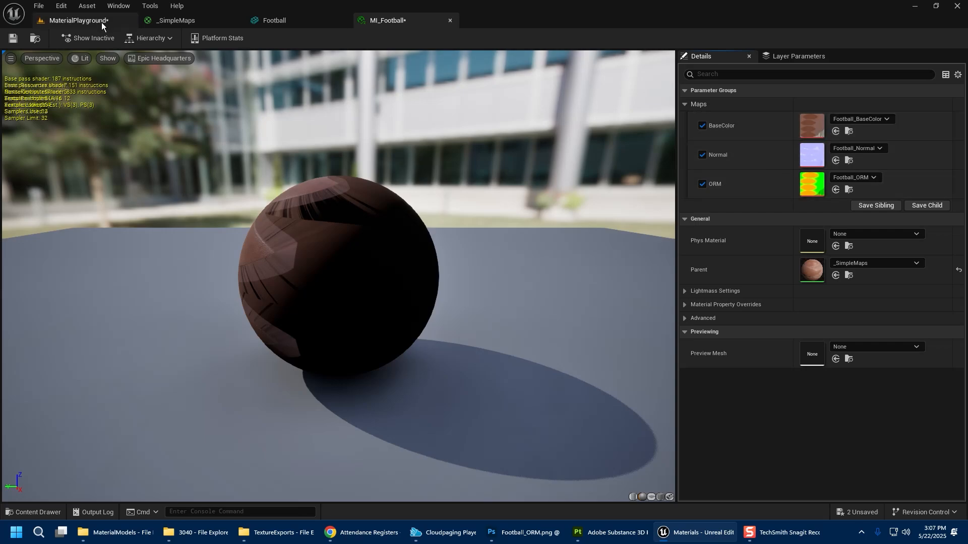
Open the MI_Football instance from the Materials folder in the level's content browser.
click(81, 19)
click(196, 451)
click(106, 419)
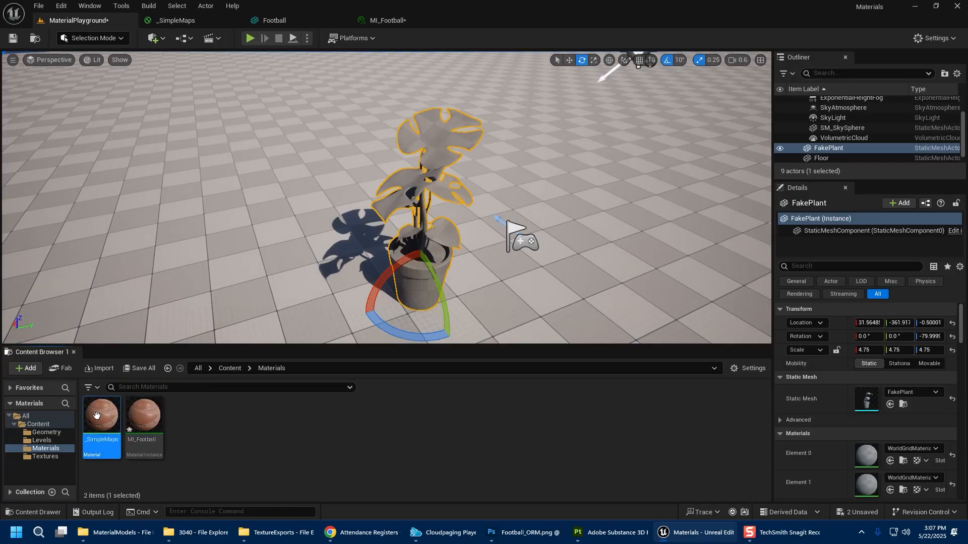
right_click(109, 421)
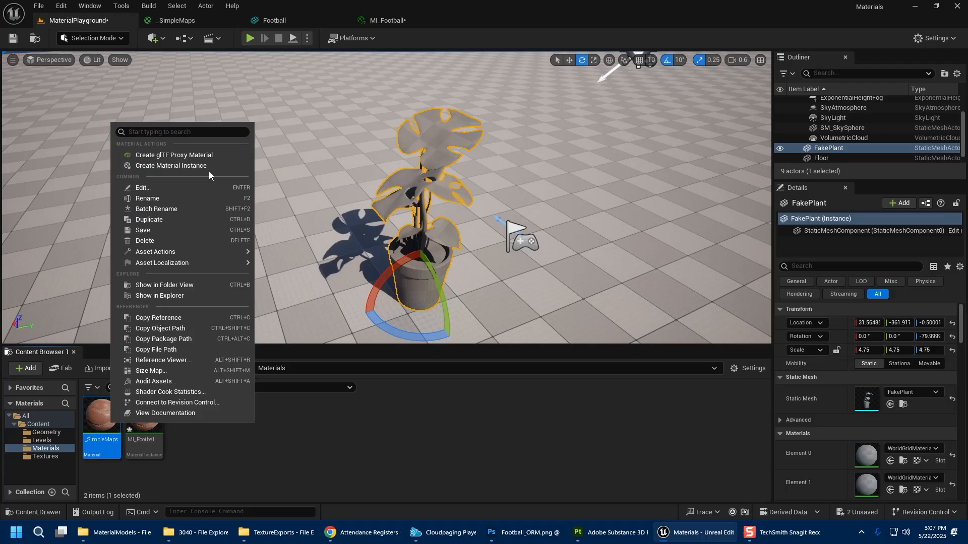
click(356, 476)
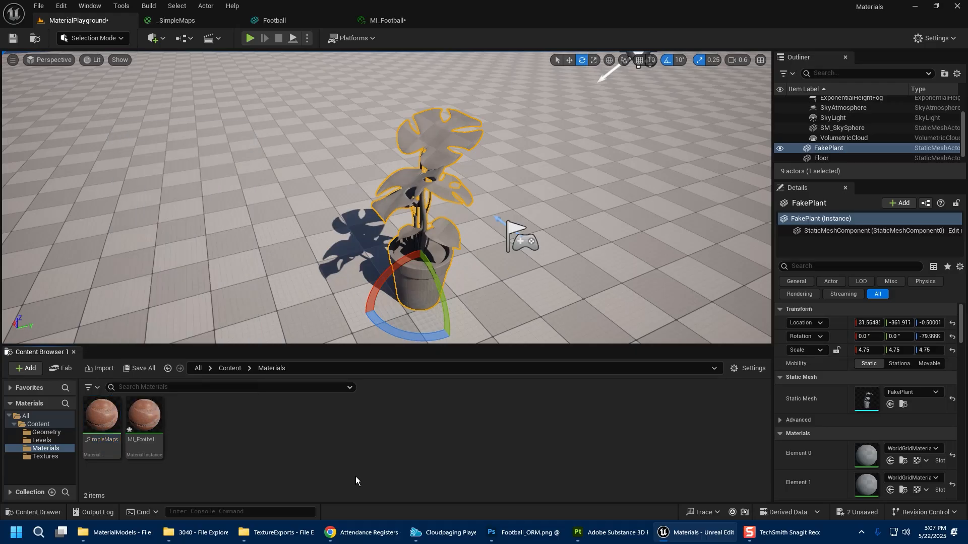
double_click(146, 413)
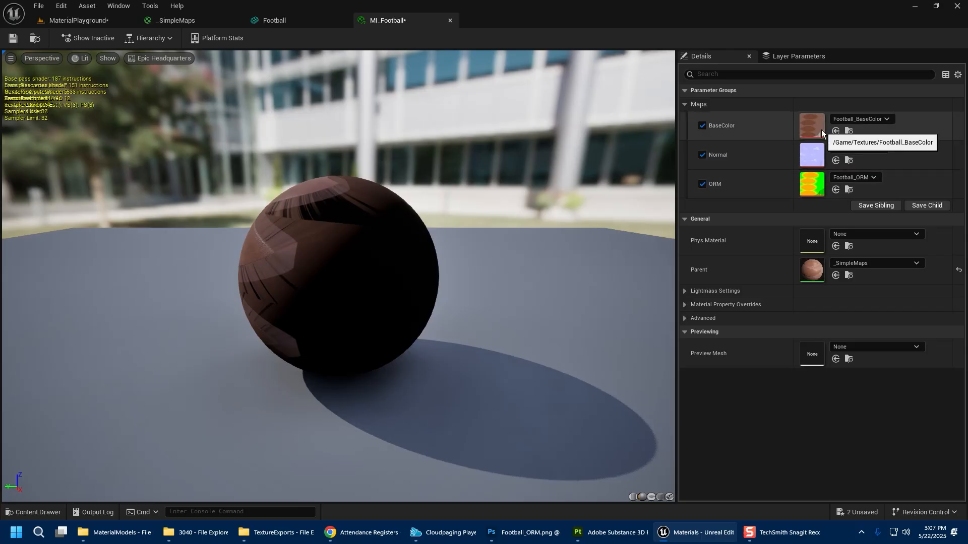
Set the BaseColor parameter's sort priority to 1.
click(191, 20)
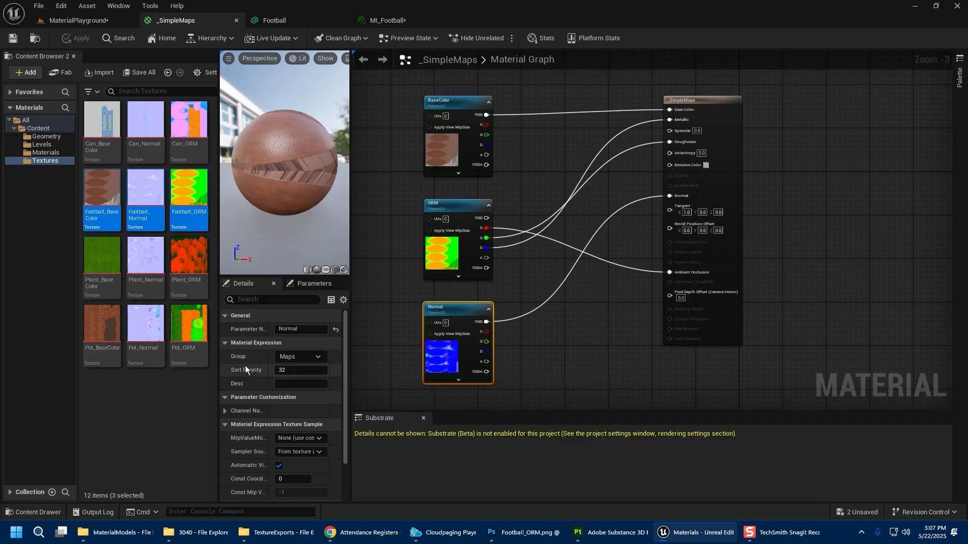
click(443, 151)
click(308, 370)
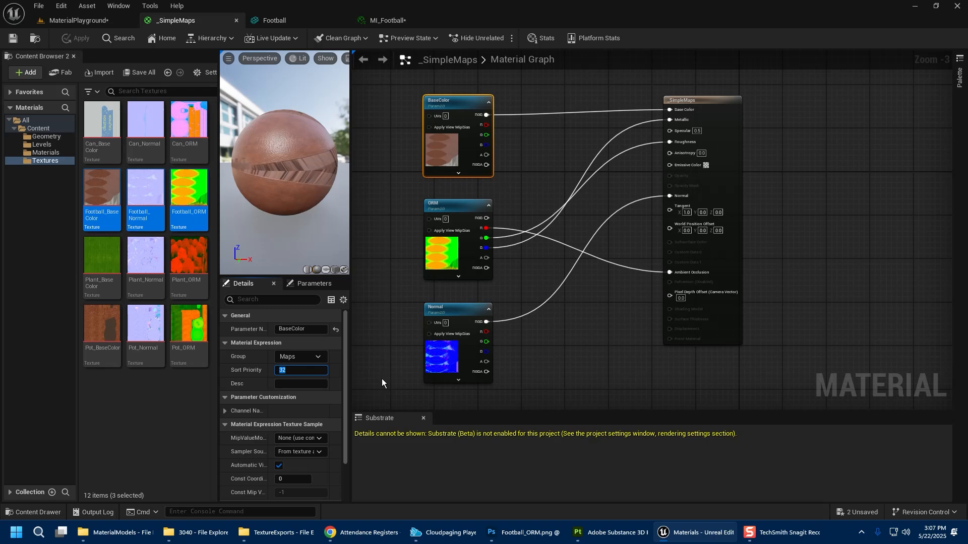
text(1)
click(406, 320)
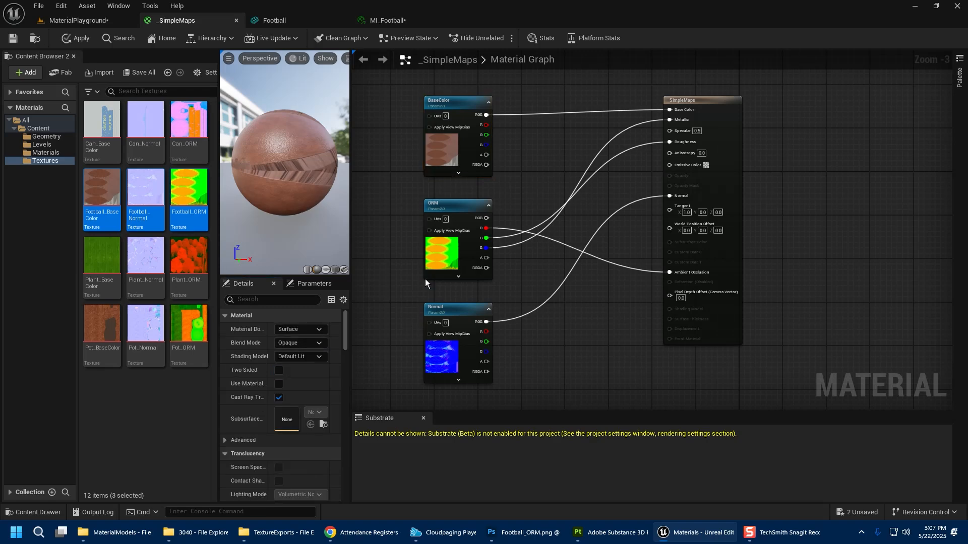
Set the ORM parameter's sort priority to 1 and the Normal parameter's sort priority to 2.
click(444, 262)
click(290, 371)
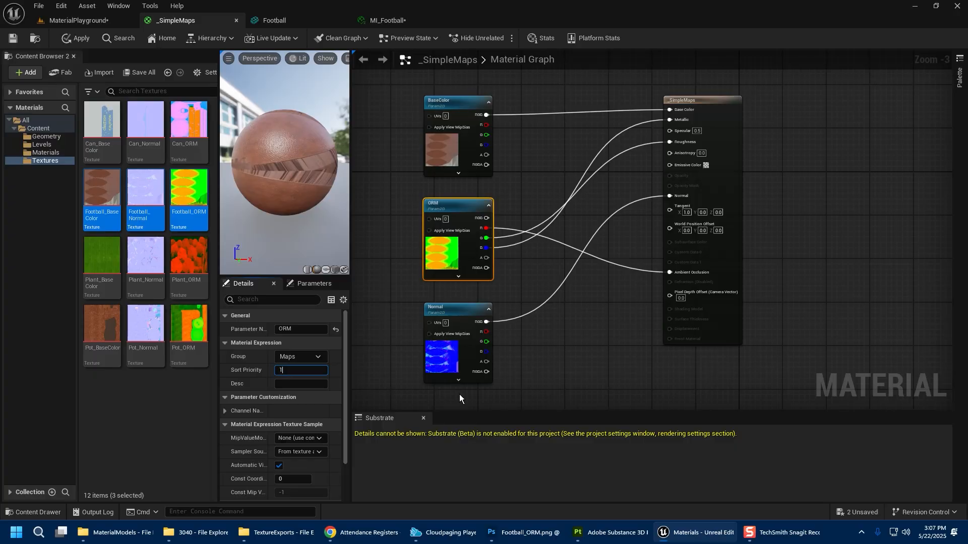
click(444, 376)
click(290, 371)
text(2)
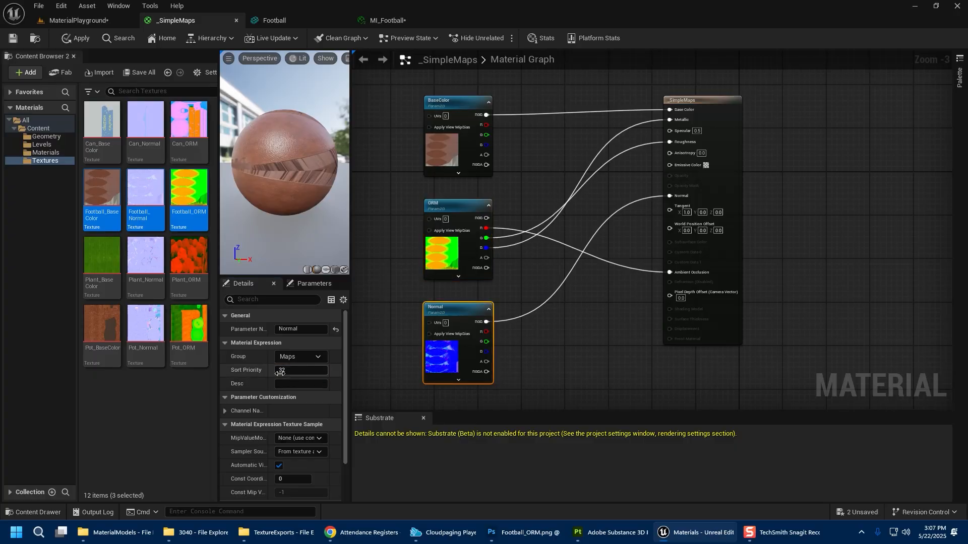
key(Return)
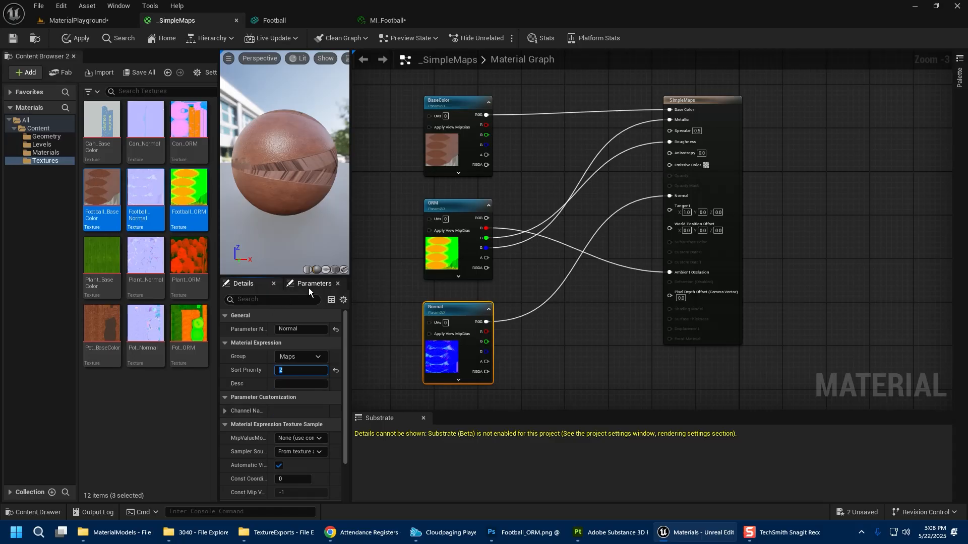
Save the material and review the parameter order in the MI_Football instance.
click(12, 42)
click(384, 20)
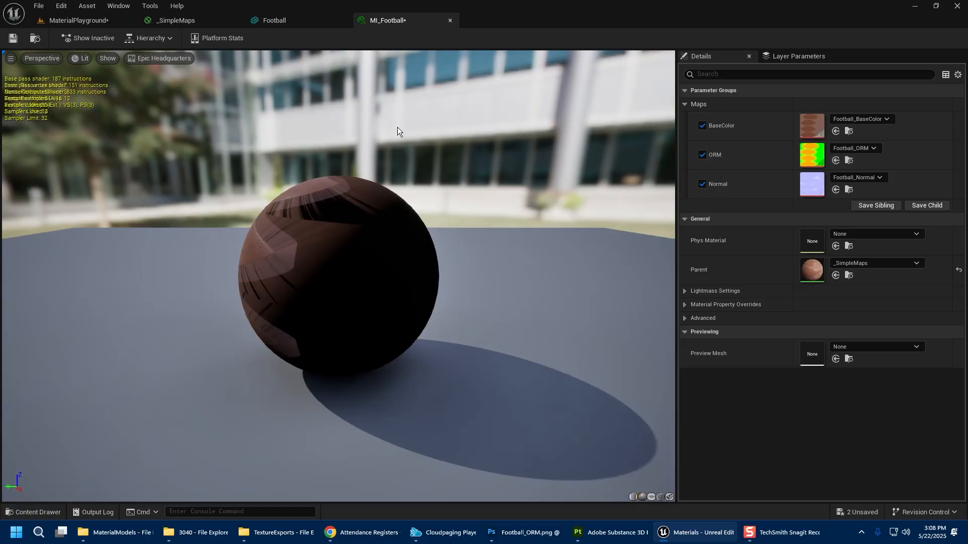
Save all modified assets from the Materials folder.
click(183, 20)
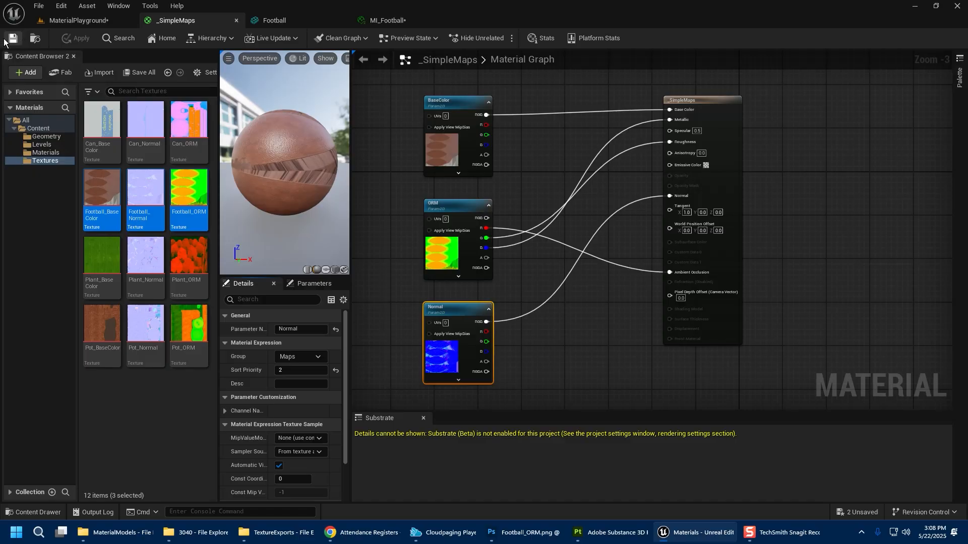
click(88, 22)
click(103, 416)
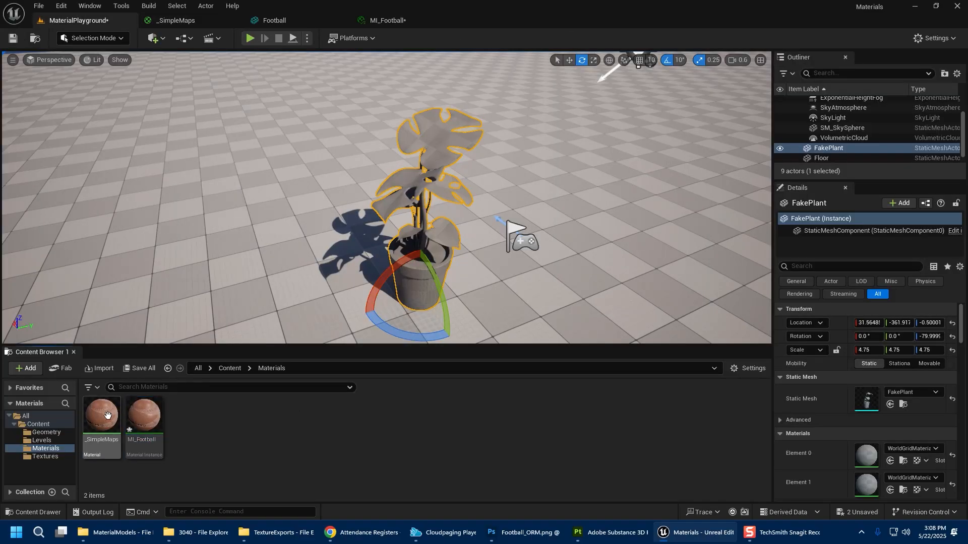
click(139, 368)
click(566, 382)
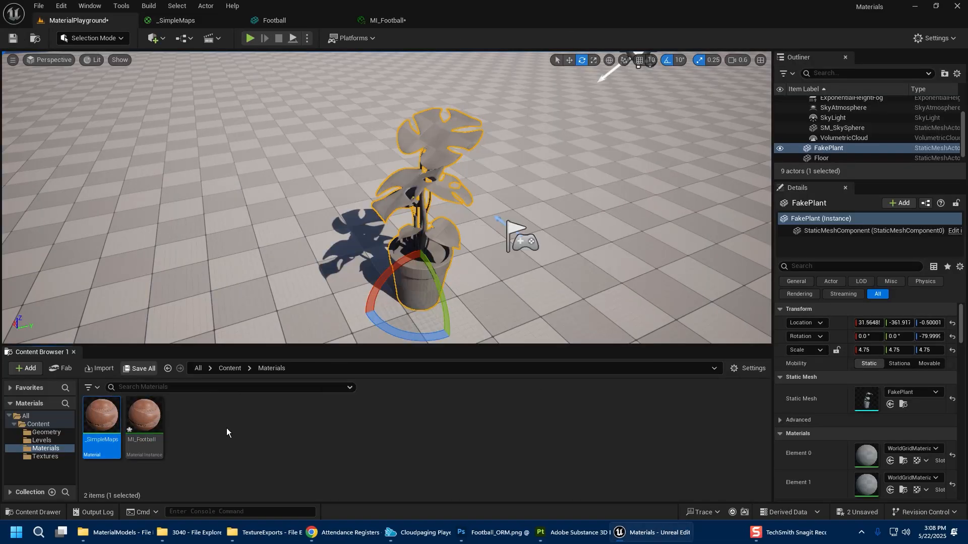
click(225, 428)
right_click(107, 426)
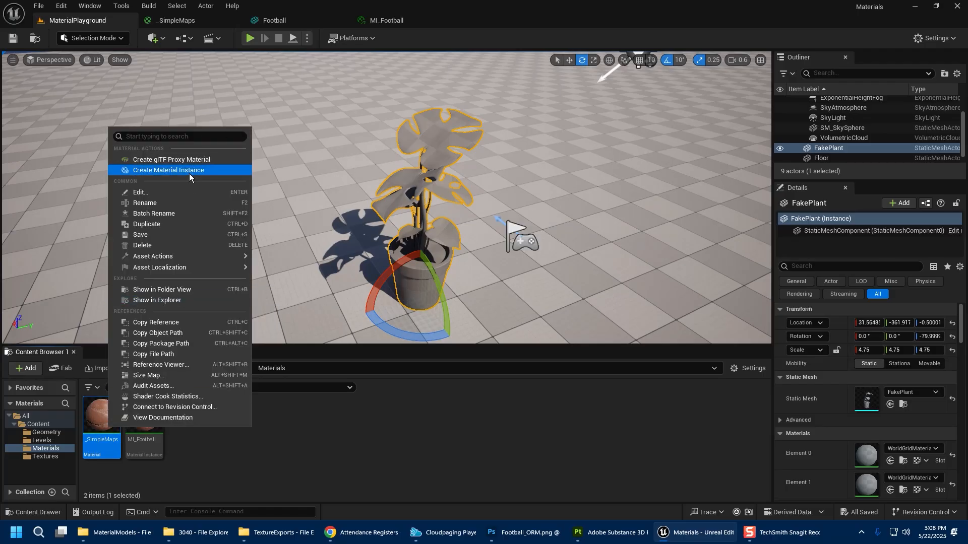
click(247, 445)
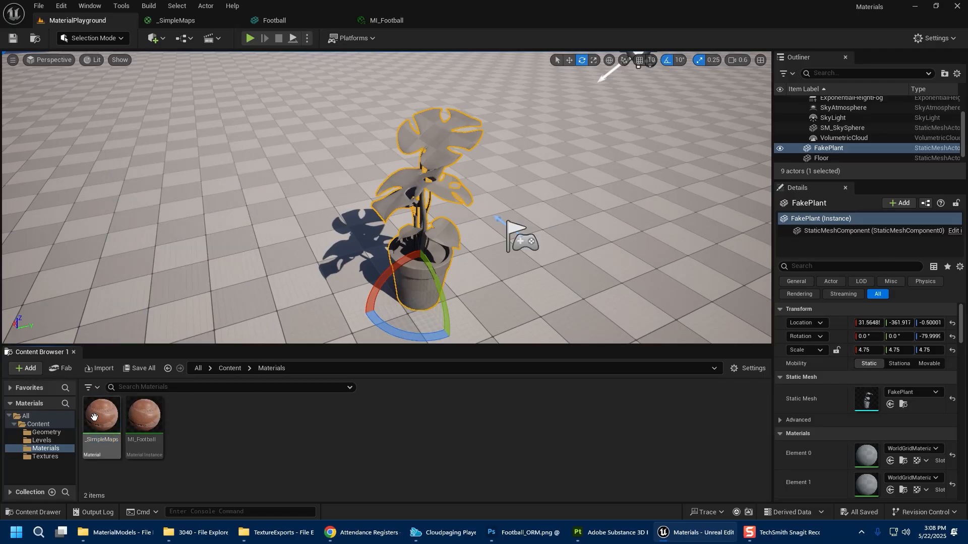
Create a material instance of _SimpleMaps named MI_Plant_Pot.
click(101, 413)
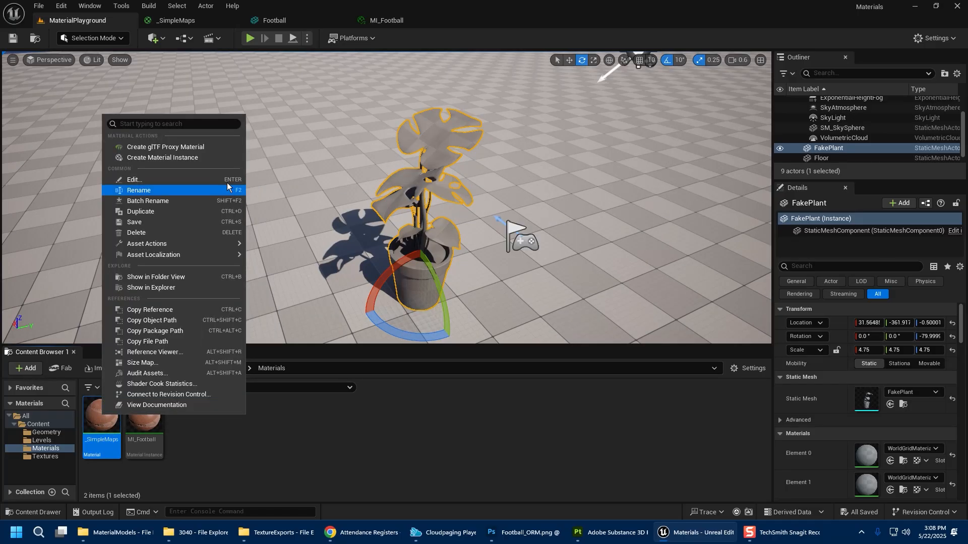
click(203, 157)
text(MI_)
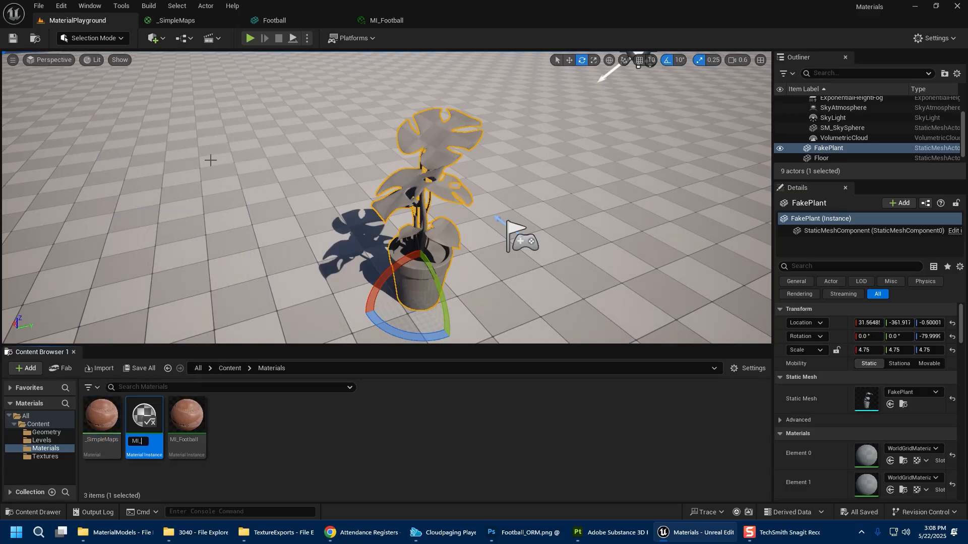
text(Plant_)
key(BackSpace)
key(BackSpace)
text(_pot)
key(Return)
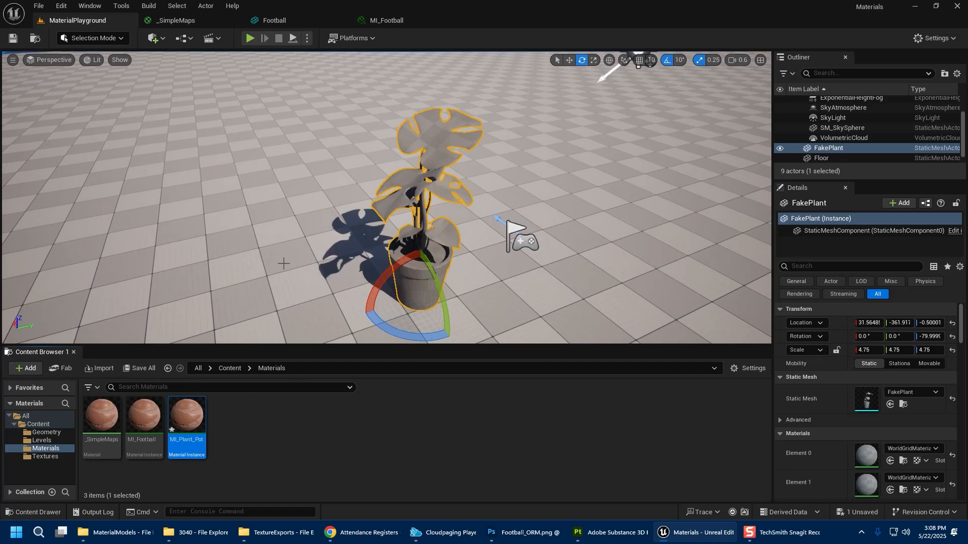
Open MI_Plant_Pot and compare its preview with the _SimpleMaps material graph.
double_click(187, 419)
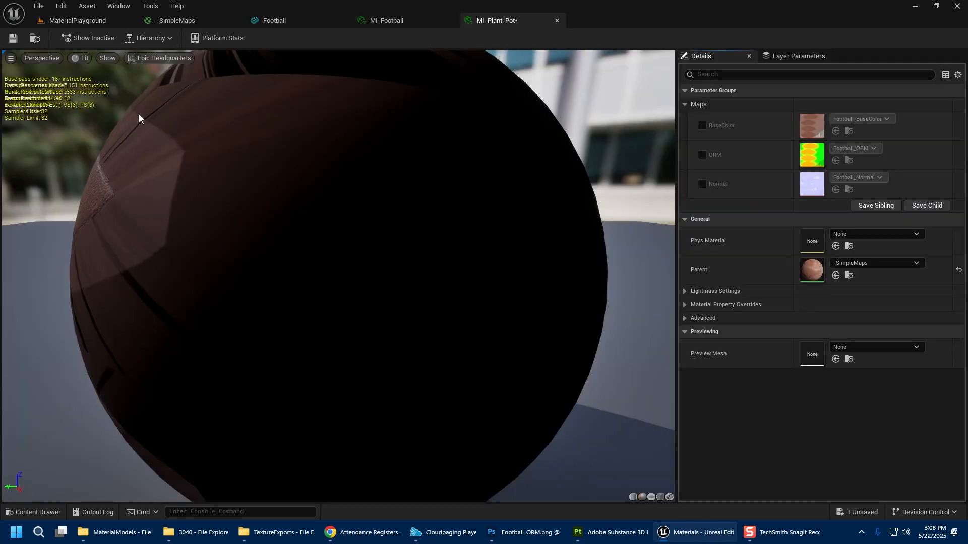
scroll(405, 153, down, 8)
drag(414, 182, 564, 232)
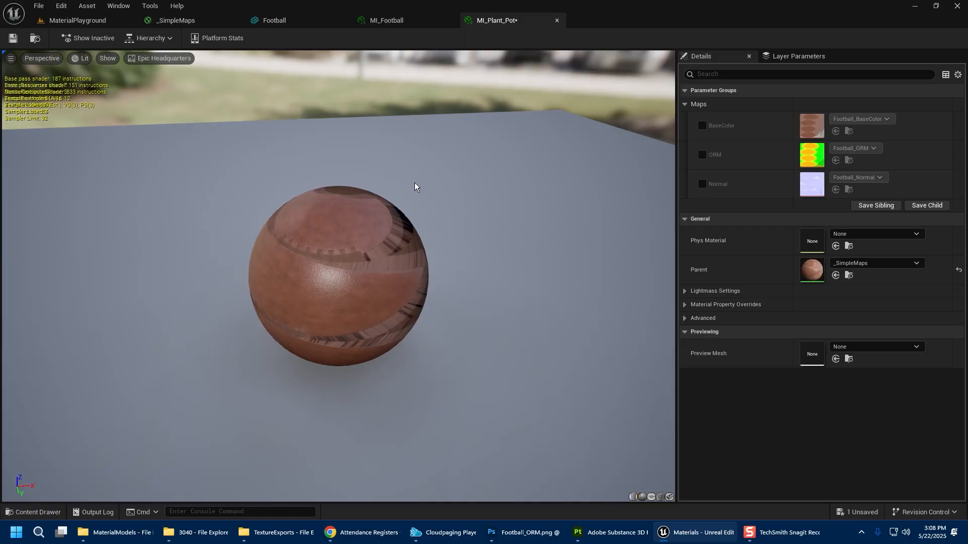
click(190, 20)
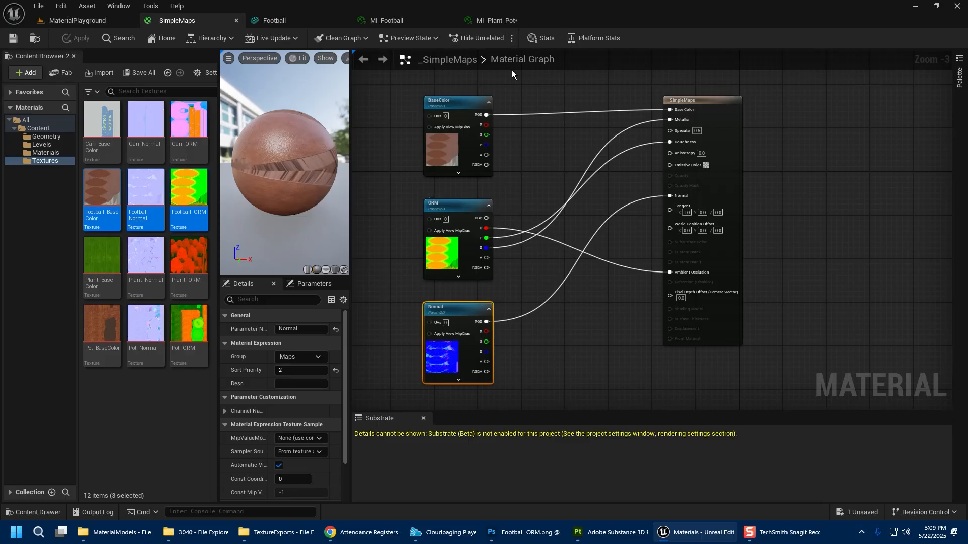
click(506, 23)
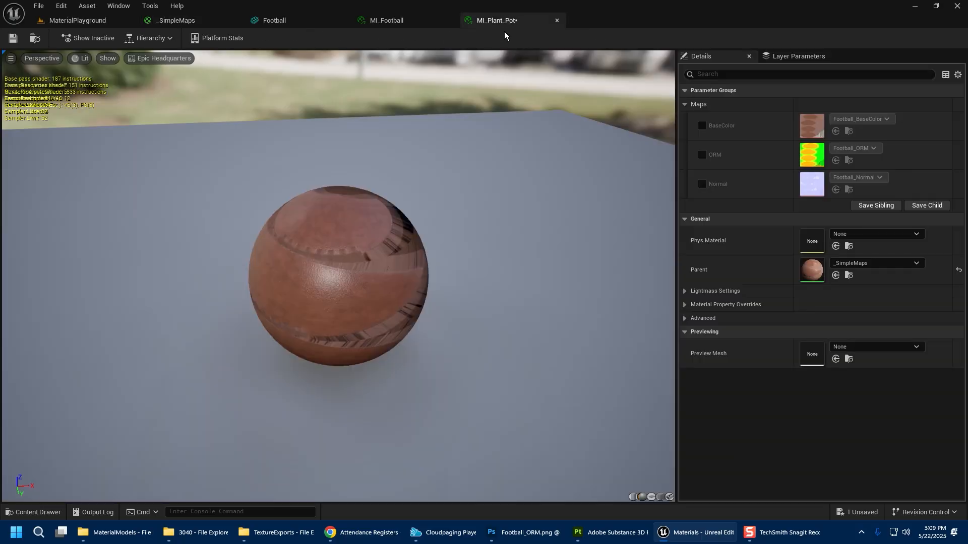
Enable overrides for the BaseColor, ORM and Normal parameters in MI_Plant_Pot.
drag(352, 281, 399, 282)
click(701, 125)
click(701, 154)
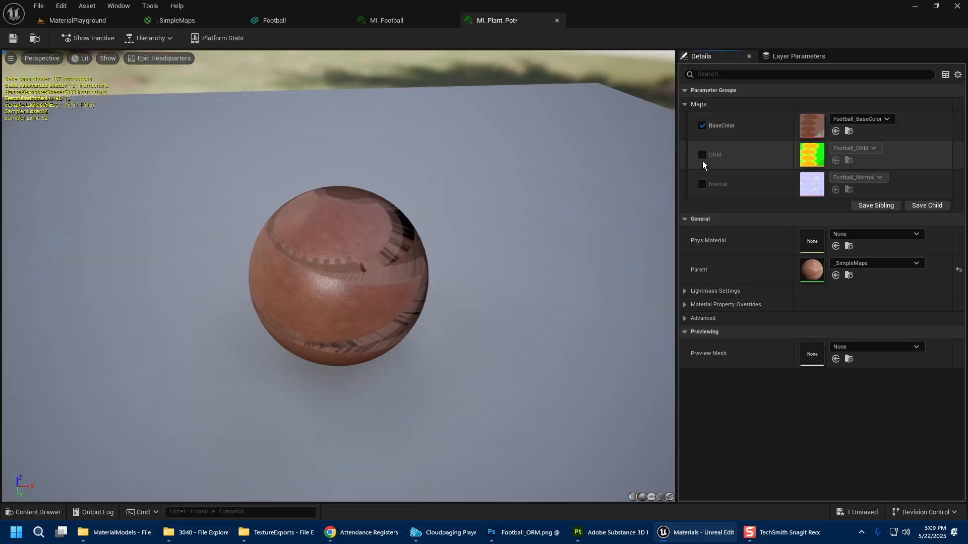
click(702, 184)
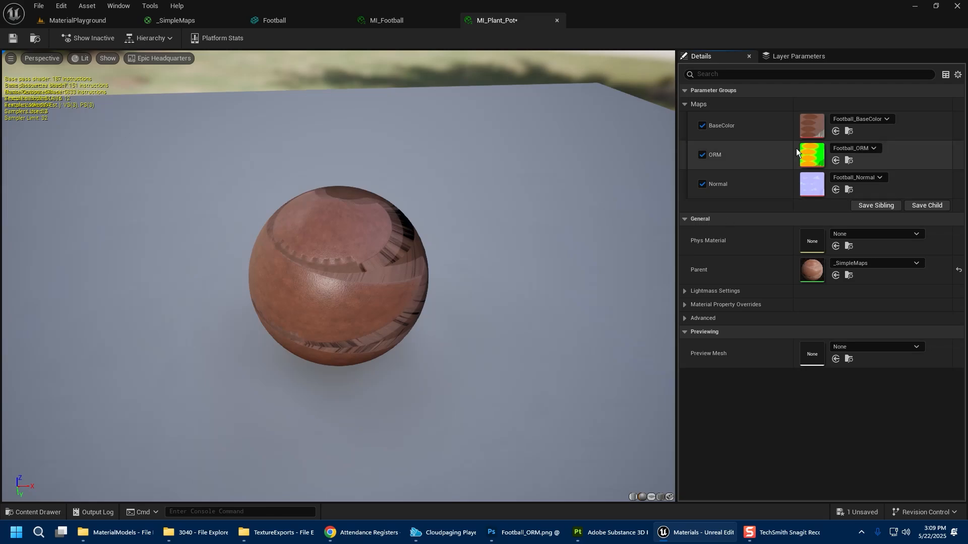
Set the BaseColor texture parameter to Pot_BaseColor.
click(867, 119)
scroll(915, 383, down, 3)
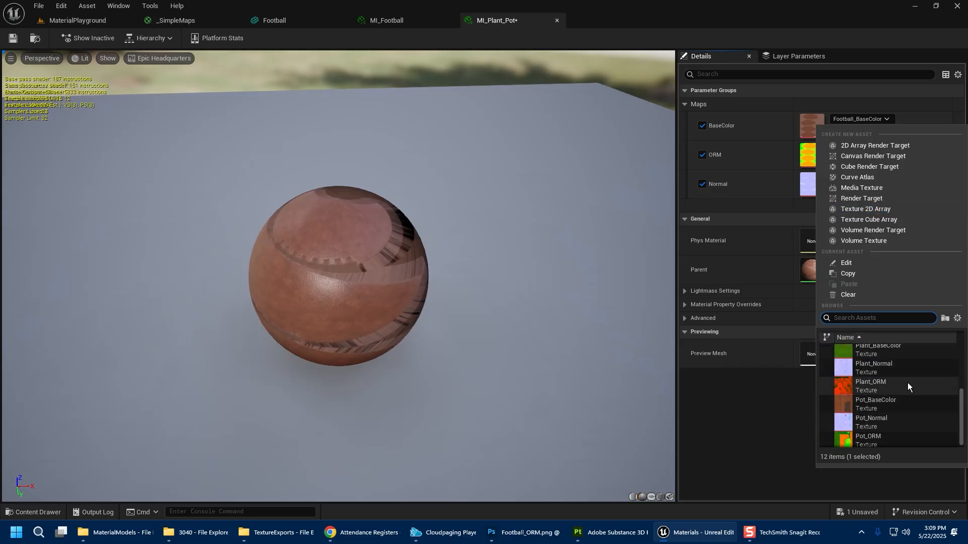
scroll(924, 413, down, 1)
click(890, 401)
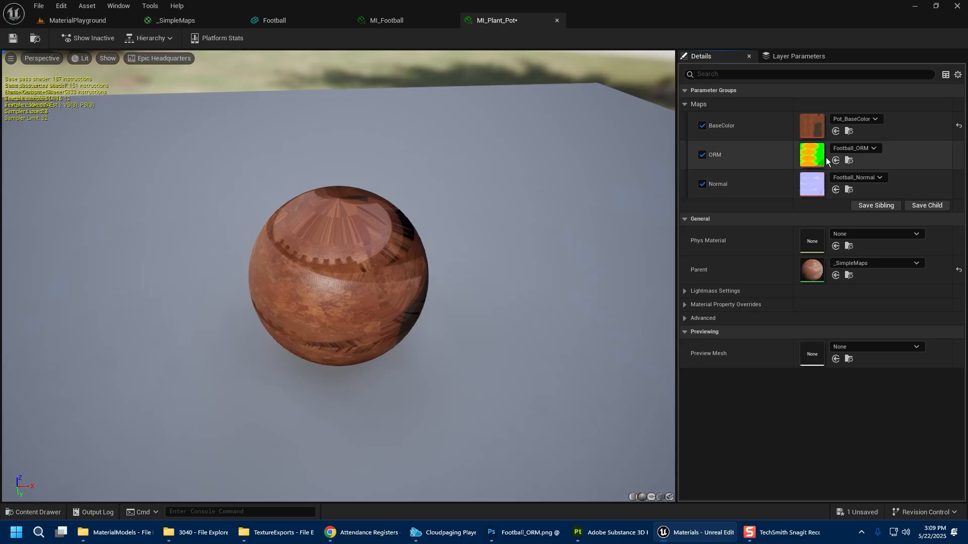
Set the ORM parameter to Pot_ORM and the Normal parameter to Pot_Normal.
click(860, 150)
scroll(909, 328, down, 3)
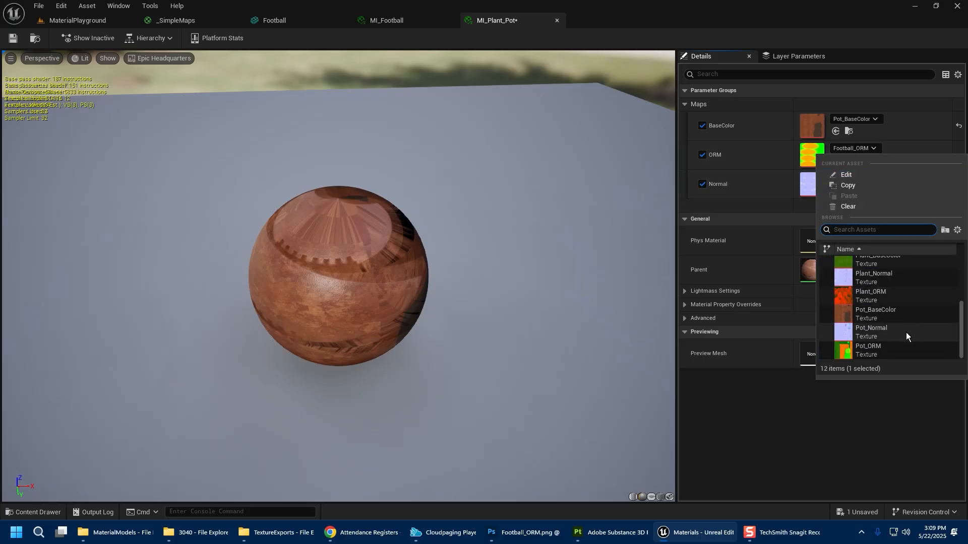
click(906, 331)
click(875, 177)
scroll(899, 340, down, 3)
click(897, 365)
Save the MI_Plant_Pot instance and return to the level editor.
drag(305, 361, 346, 315)
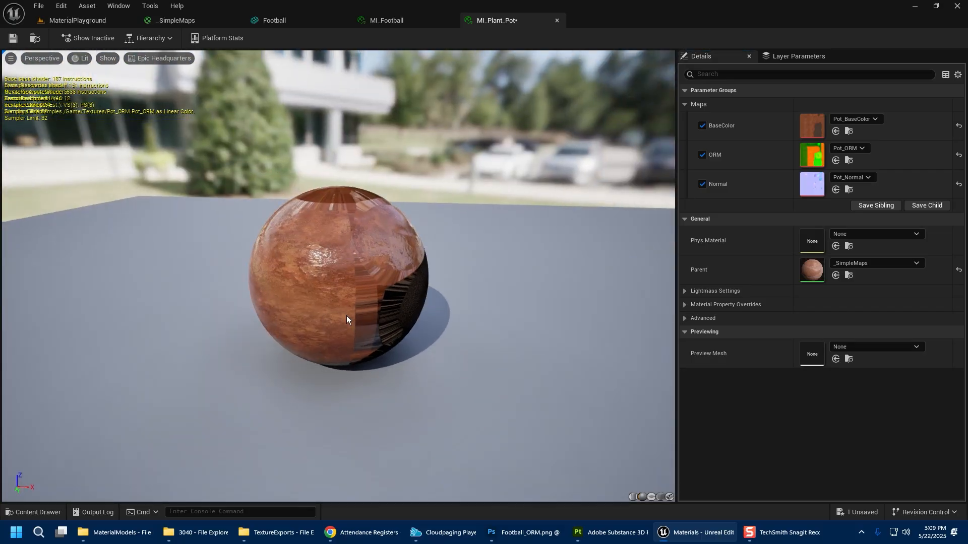
click(13, 38)
click(92, 23)
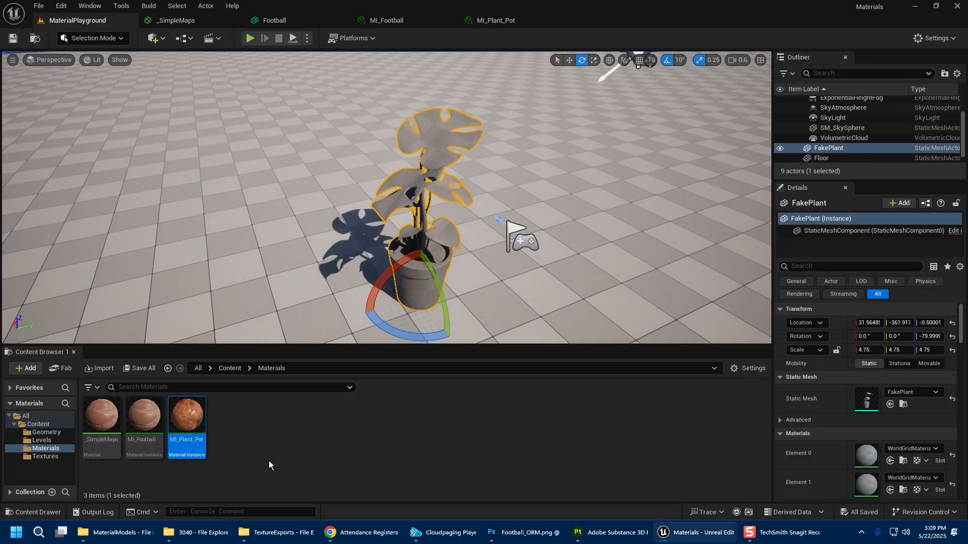
Apply MI_Plant_Pot to the FakePlant's pot by dropping it onto the pot in the level.
scroll(814, 420, down, 2)
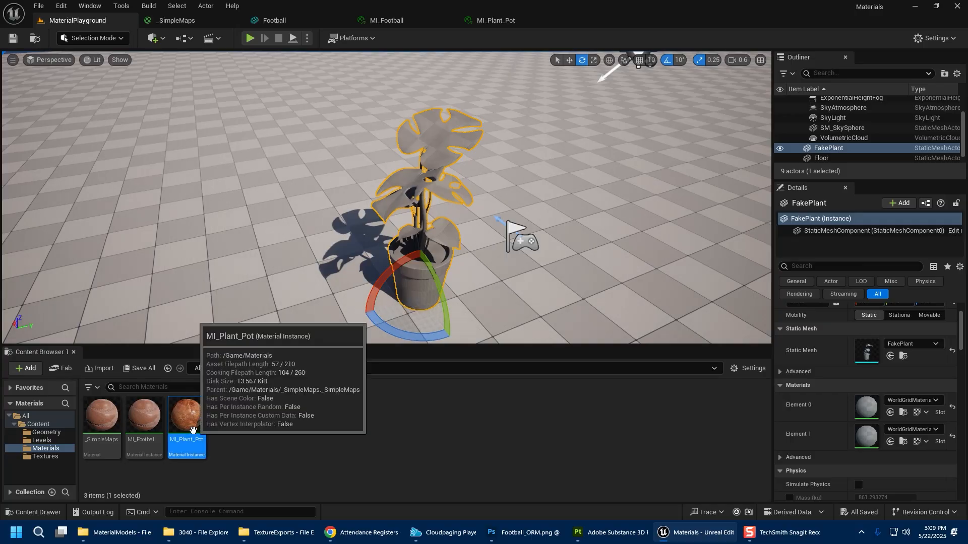
drag(186, 421, 413, 286)
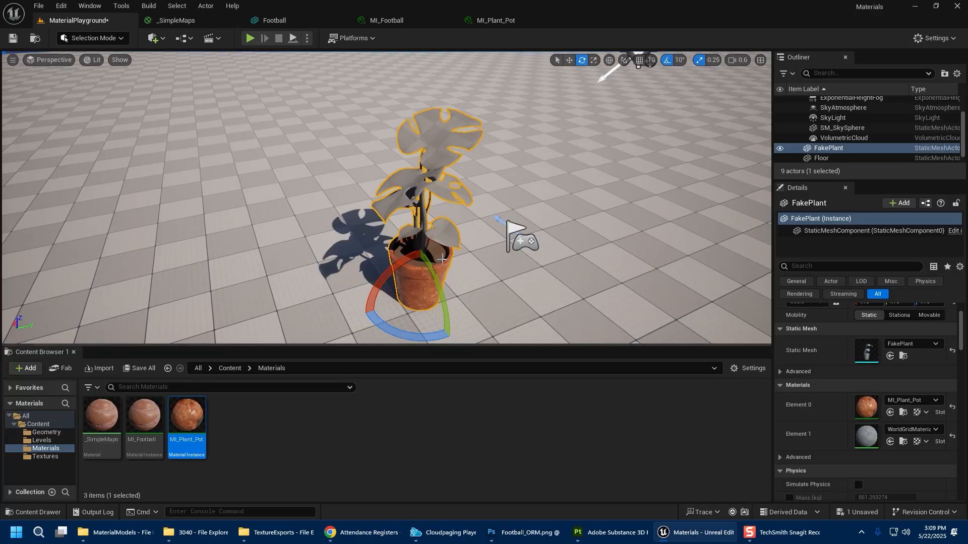
click(492, 280)
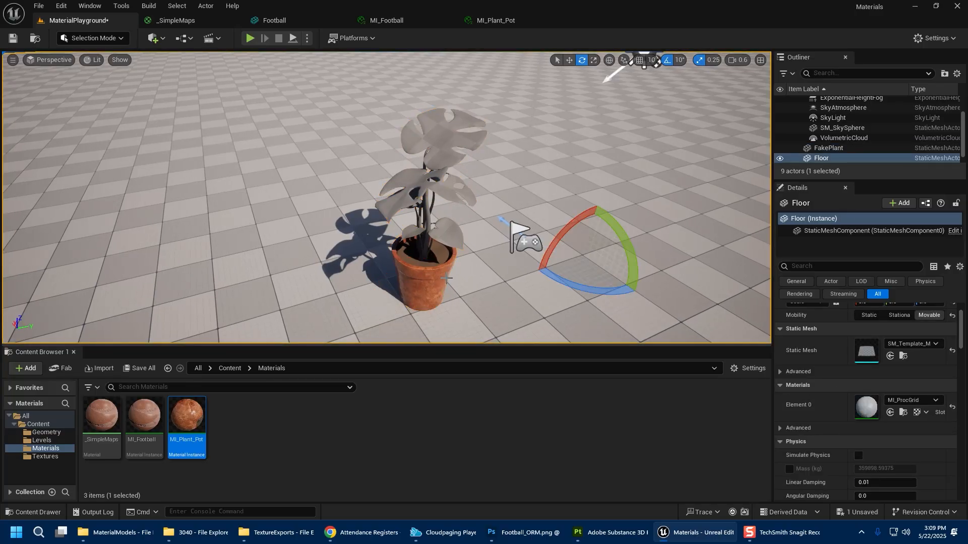
Place a second FakePlant mesh from the Geometry folder into the level beside the first.
scroll(492, 280, up, 3)
right_drag(492, 280, 479, 290)
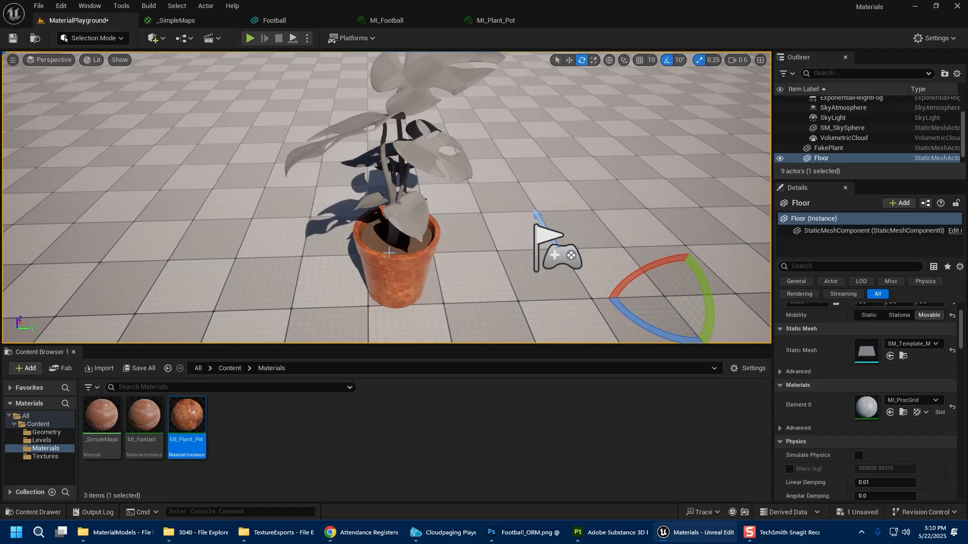
click(389, 252)
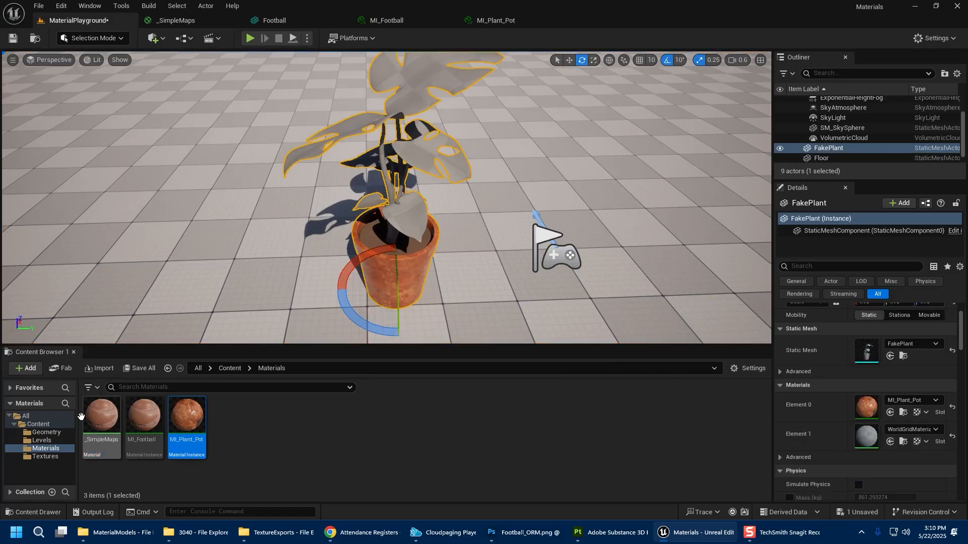
click(46, 432)
click(144, 416)
drag(144, 416, 463, 277)
key(r)
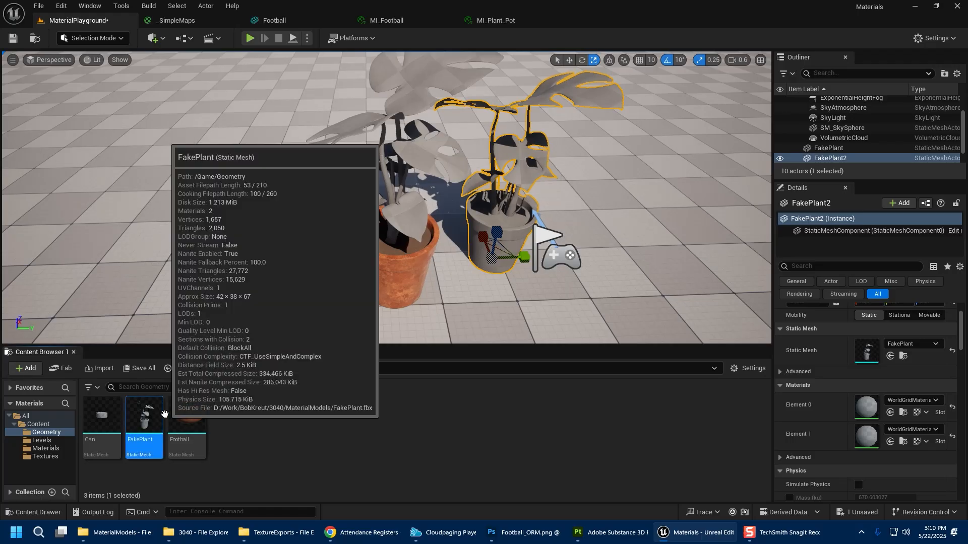
Open the FakePlant static mesh and assign MI_Plant_Pot to its pot material slot, Element 0.
double_click(151, 416)
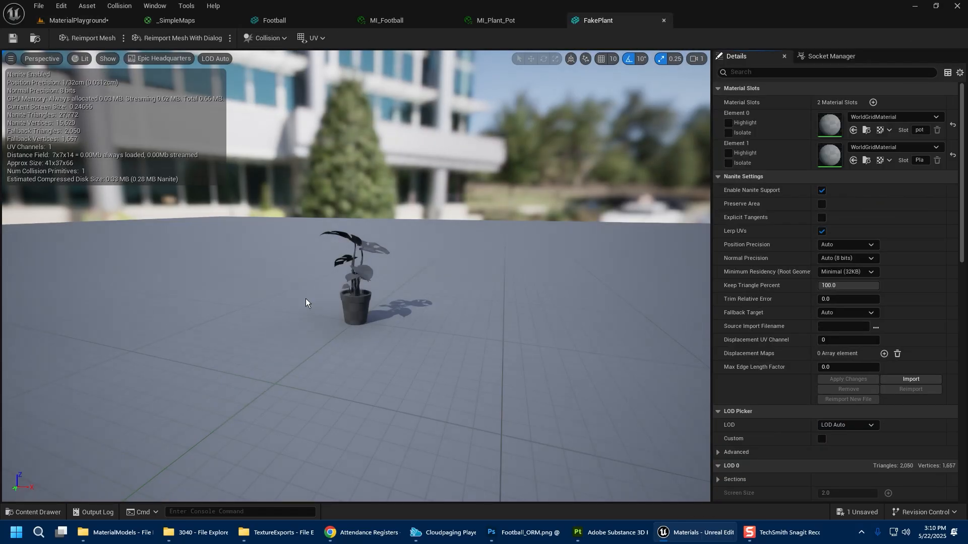
click(876, 149)
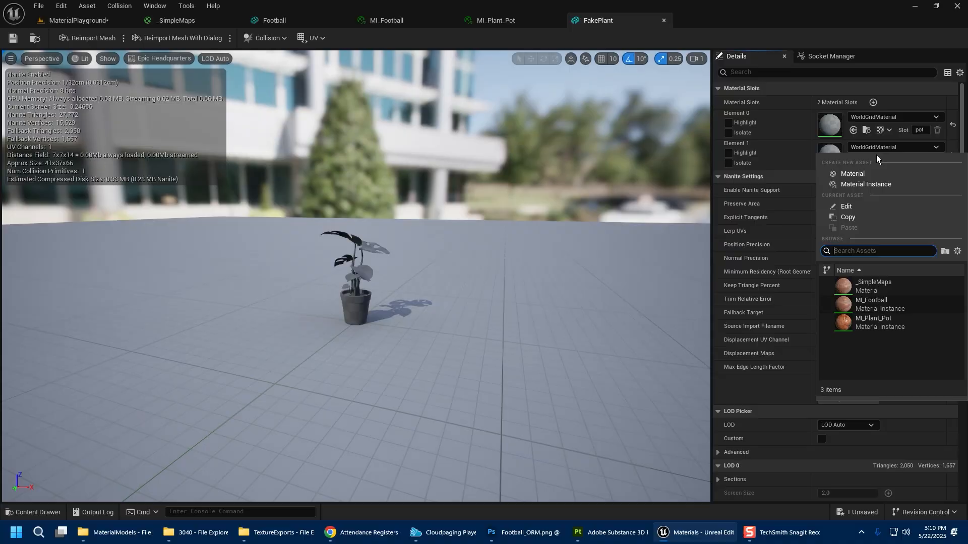
click(867, 325)
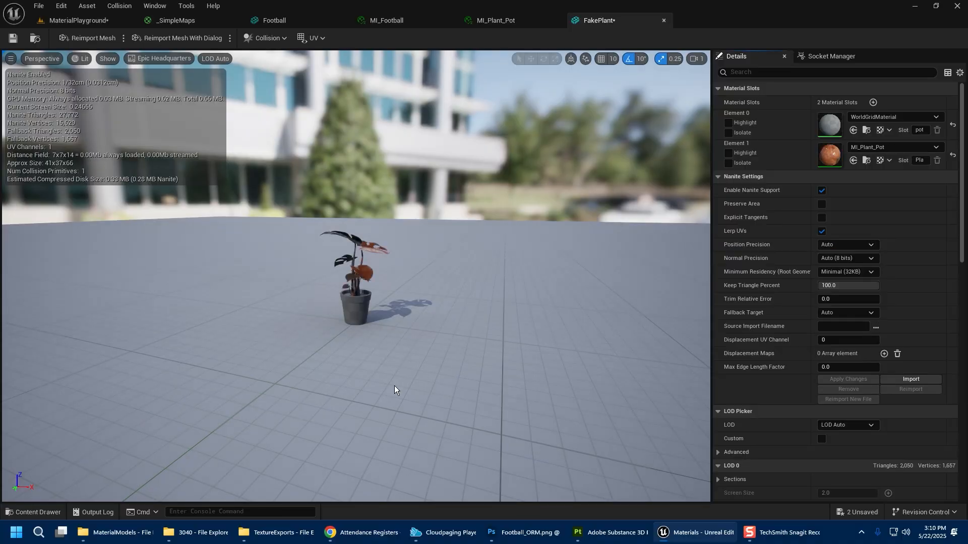
click(953, 155)
click(931, 121)
click(876, 294)
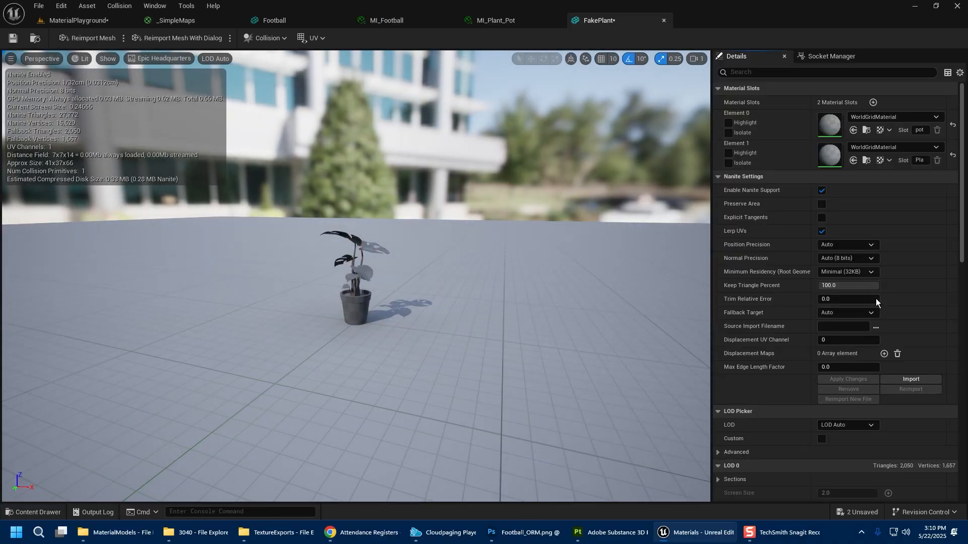
Inspect the textured pot in the mesh preview and return to the level.
right_drag(281, 281, 336, 273)
key(w)
scroll(287, 291, down, 4)
key(s)
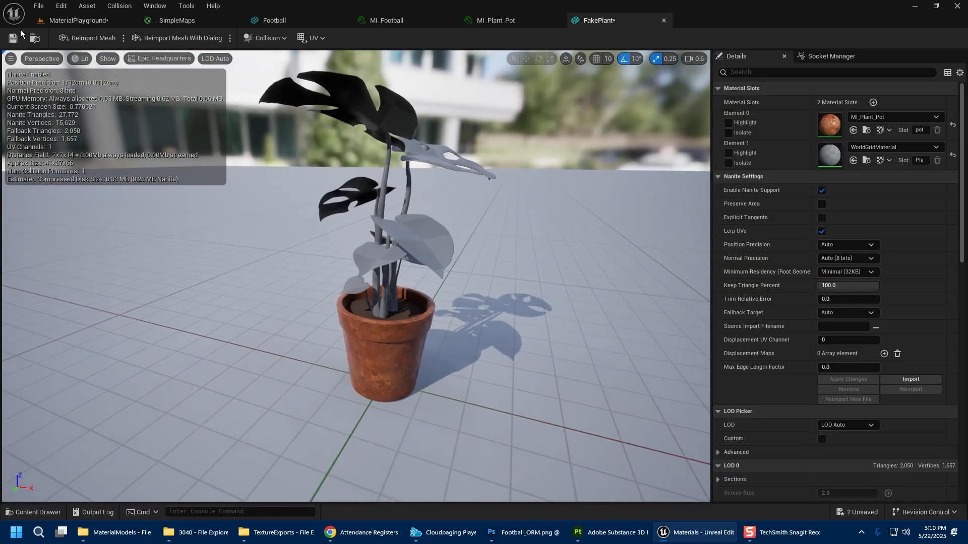
click(87, 24)
Rotate the directional light to change the sun angle over the potted plants.
right_drag(313, 202, 297, 137)
key(w)
key(w)
key(s)
click(554, 133)
key(e)
mouse_move(555, 133)
mouse_down()
mouse_move(451, 141)
mouse_move(562, 121)
mouse_up()
right_drag(561, 121, 668, 158)
key(w)
key(a)
right_drag(534, 198, 458, 202)
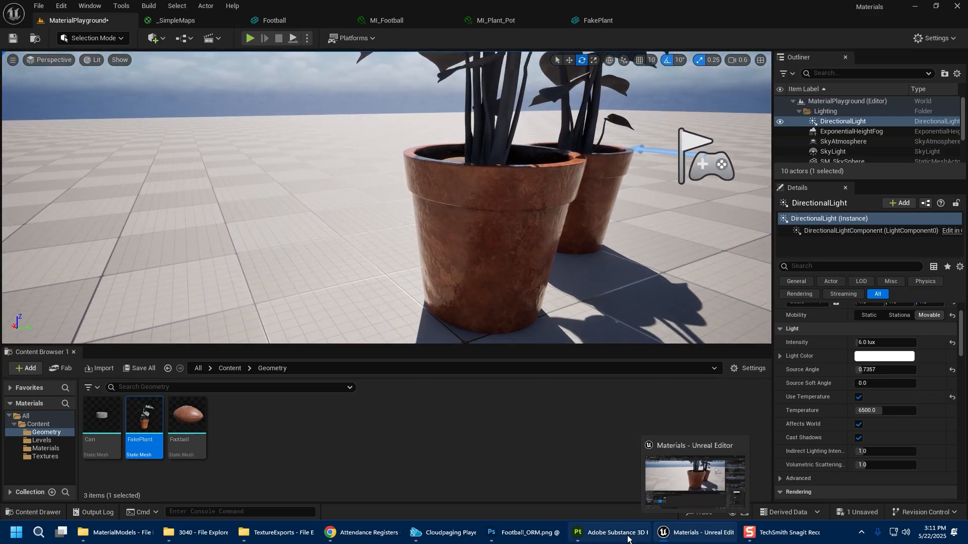
Switch to Adobe Substance 3D Painter, open the recent FakePlant.spp project and inspect its plant and pot textures.
click(610, 533)
click(10, 17)
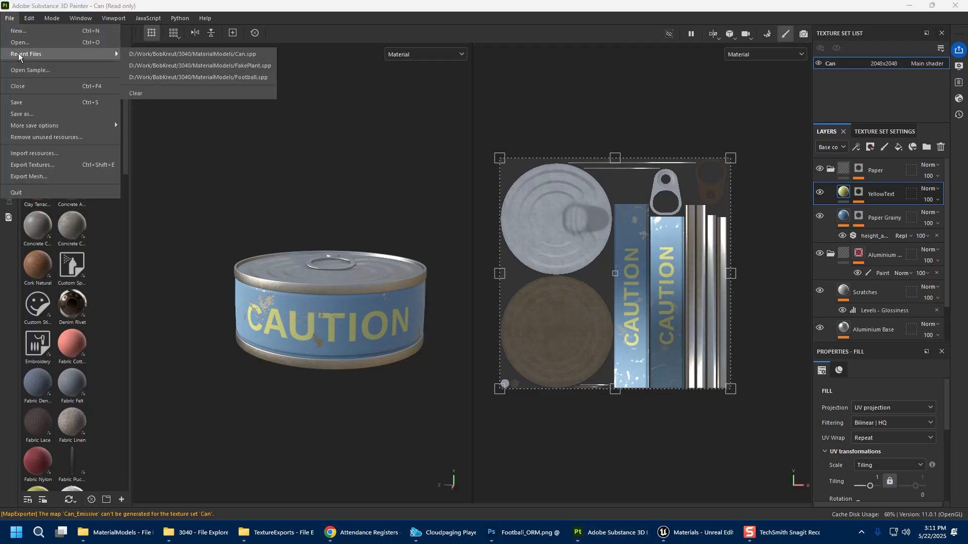
click(250, 66)
click(432, 275)
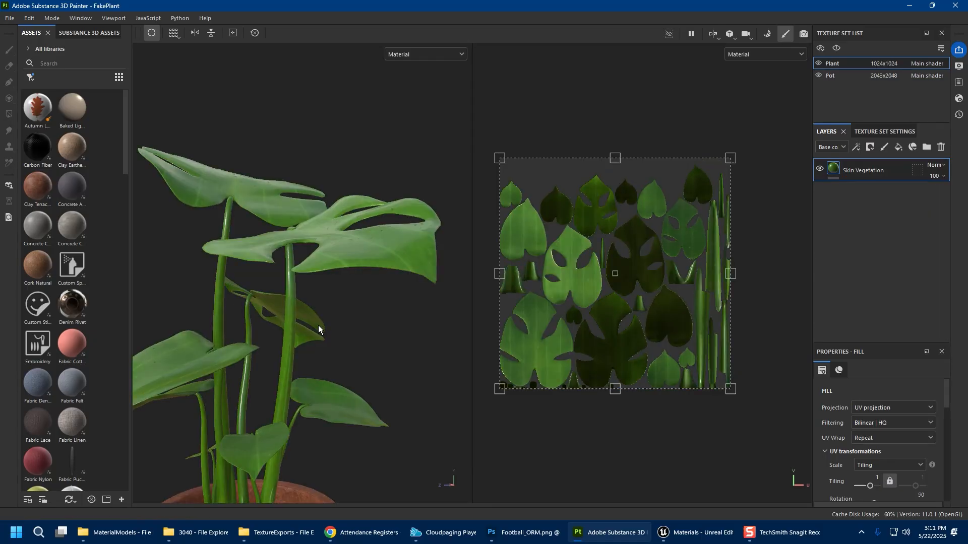
scroll(356, 386, down, 3)
alt+drag(303, 279, 351, 328)
ctrl+alt+drag(351, 328, 351, 184)
alt+drag(335, 308, 356, 346)
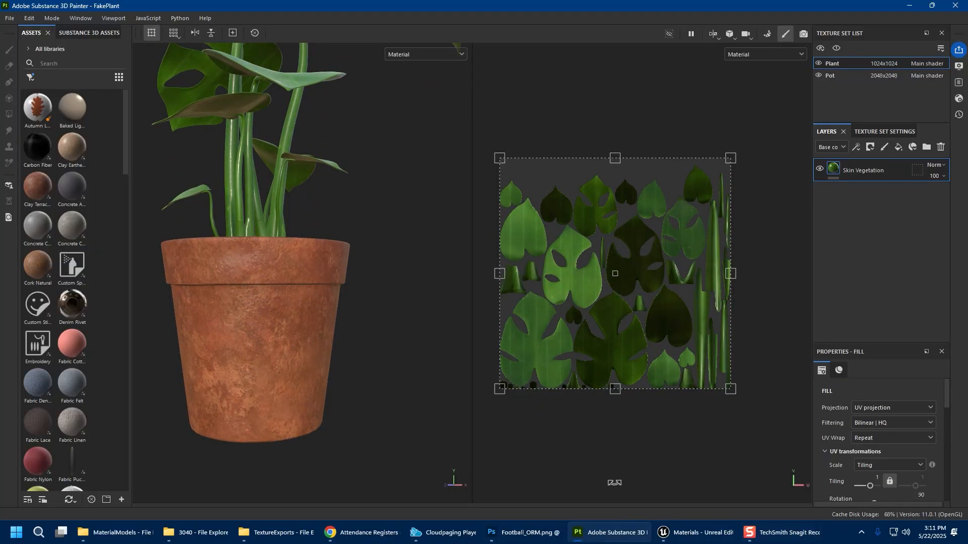
Return to Unreal Engine and open the Textures folder in the content browser.
click(696, 533)
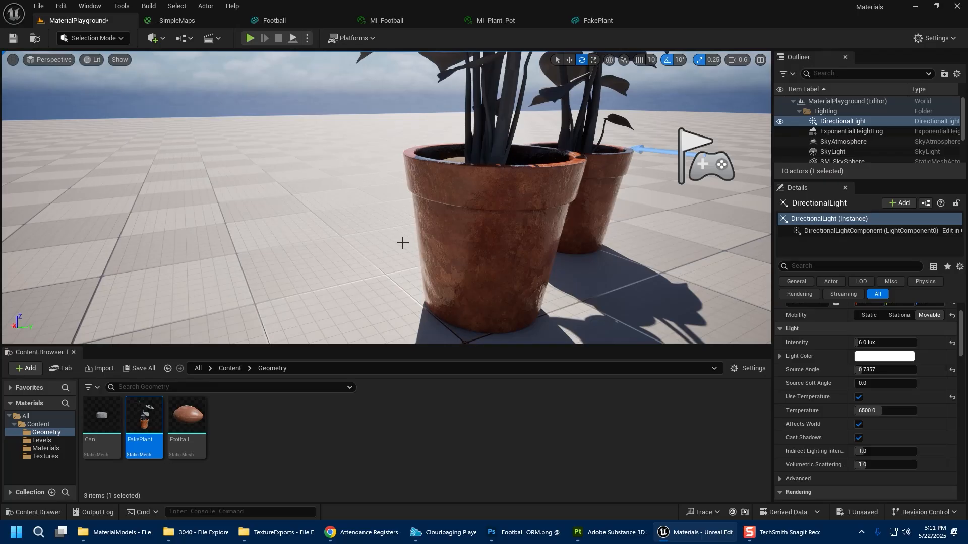
right_drag(480, 277, 469, 259)
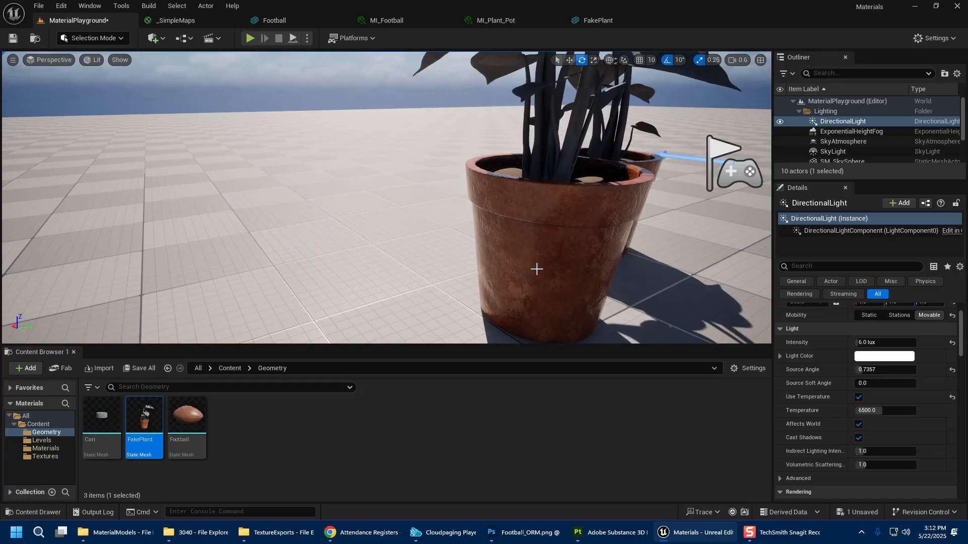
click(52, 458)
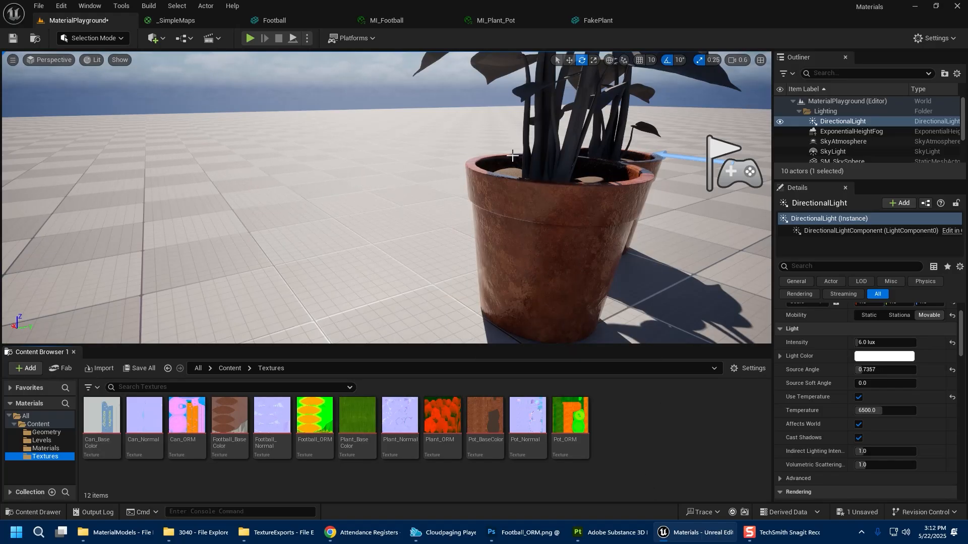
Open the Pot_ORM texture and inspect its red, green and blue channels individually.
double_click(570, 434)
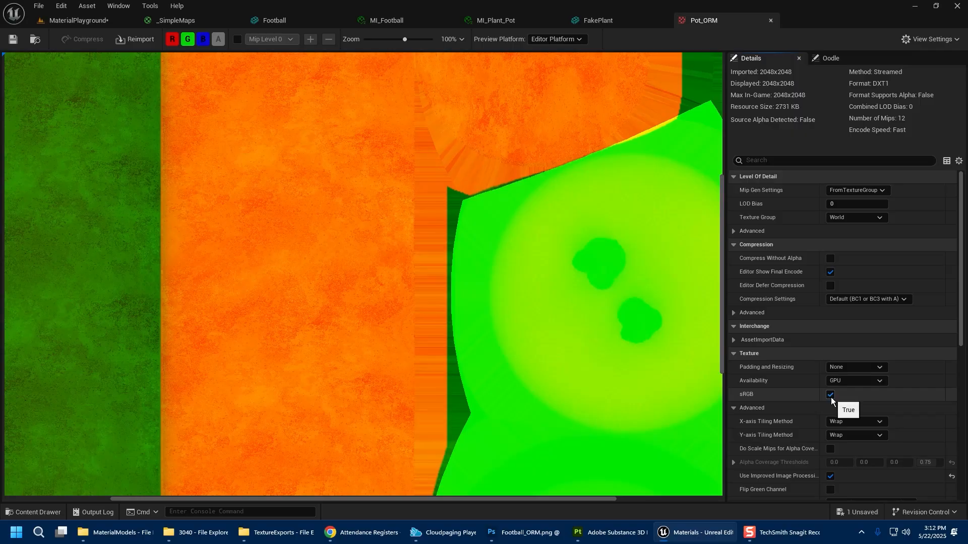
scroll(322, 244, down, 5)
click(188, 38)
click(203, 39)
click(172, 39)
click(187, 39)
click(188, 42)
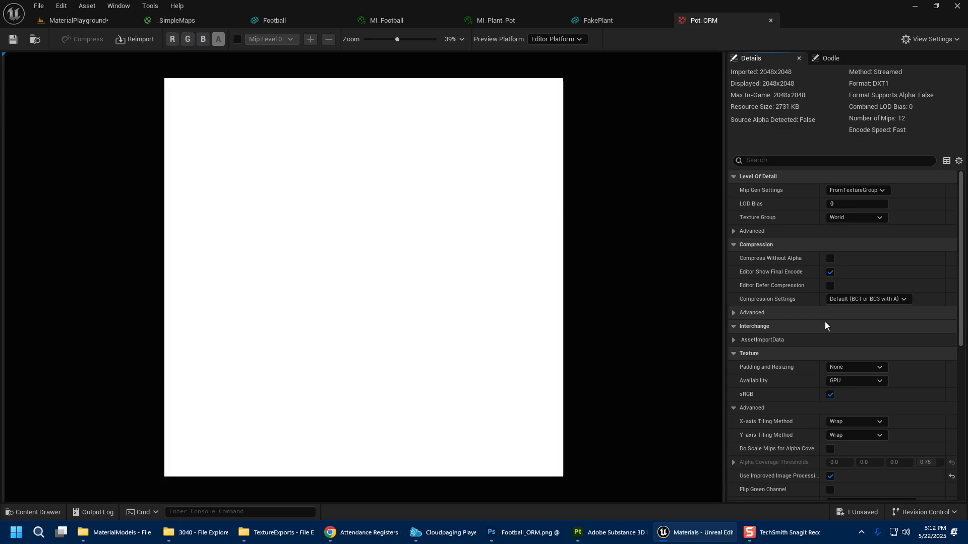
Turn off sRGB on Pot_ORM, save the texture, and compare the pots in the level viewport.
click(831, 395)
click(13, 37)
click(76, 20)
right_drag(561, 253, 405, 258)
key(d)
key(q)
key(a)
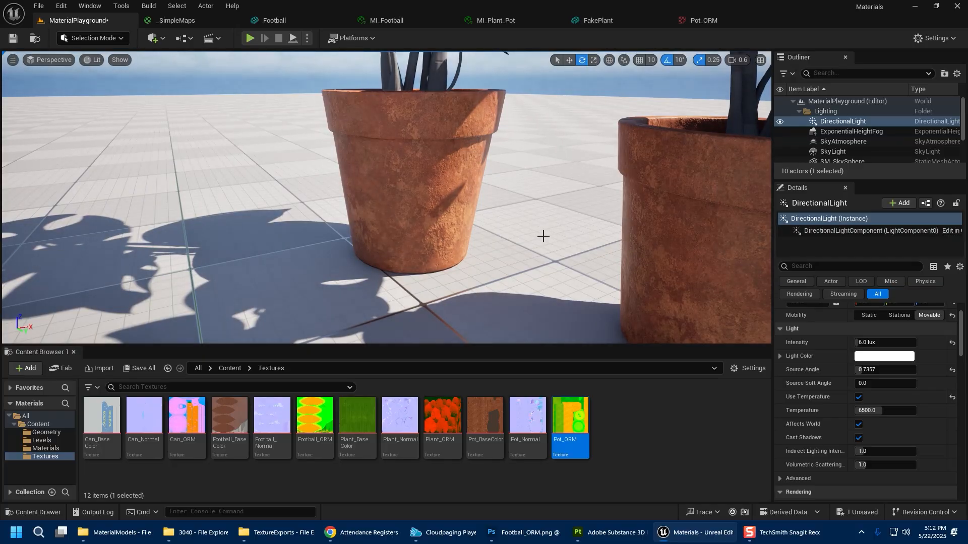
Turn sRGB back on for Pot_ORM, save it, and return to the level.
click(652, 439)
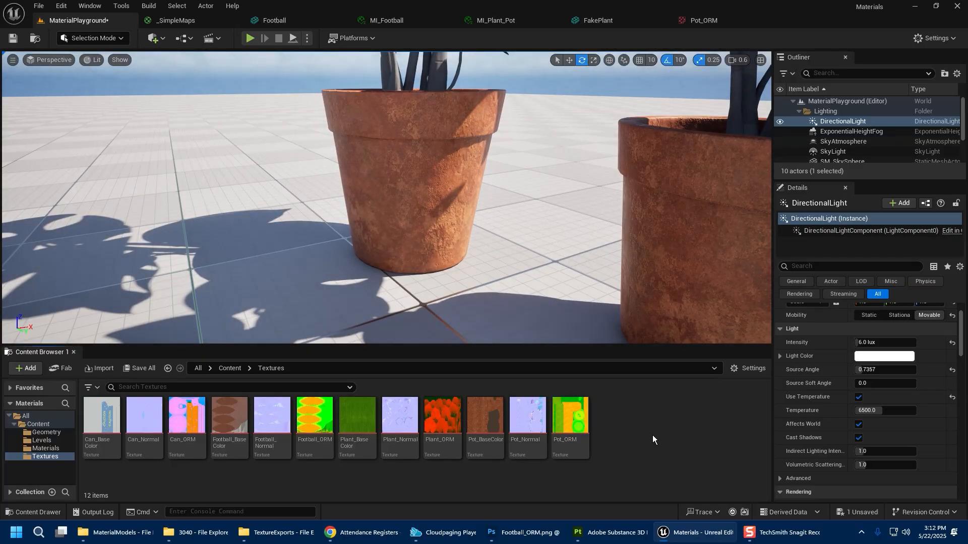
click(704, 20)
click(830, 394)
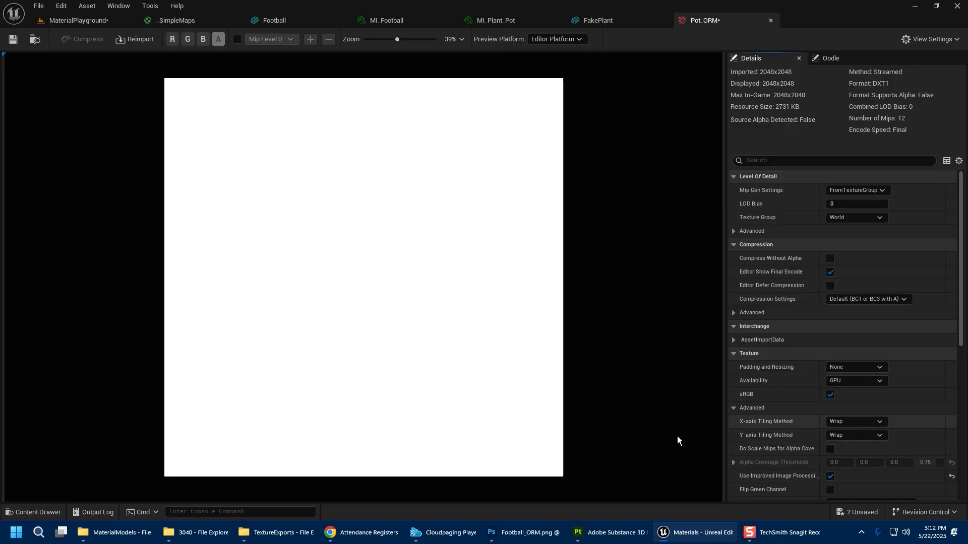
click(16, 40)
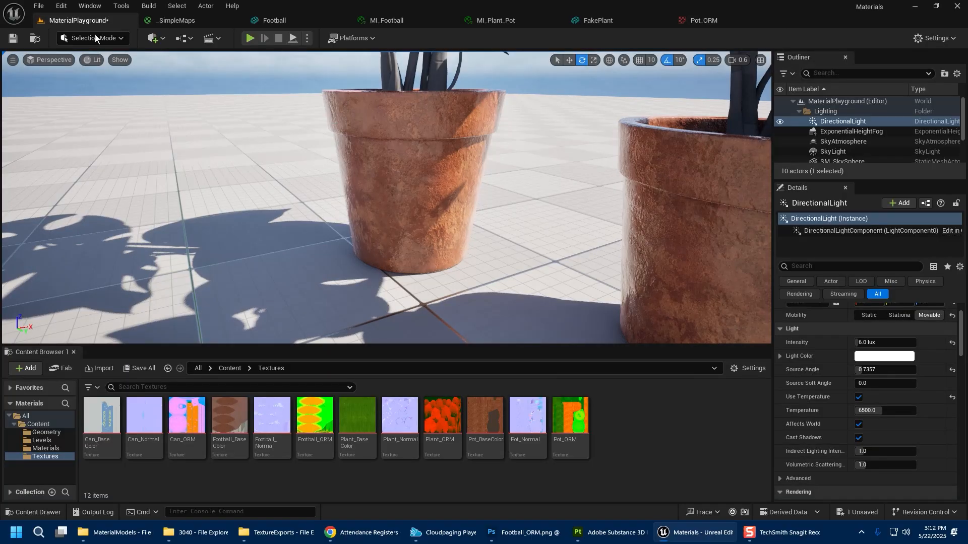
click(78, 20)
mouse_move(505, 257)
right_down()
mouse_move(542, 260)
mouse_move(505, 257)
right_up()
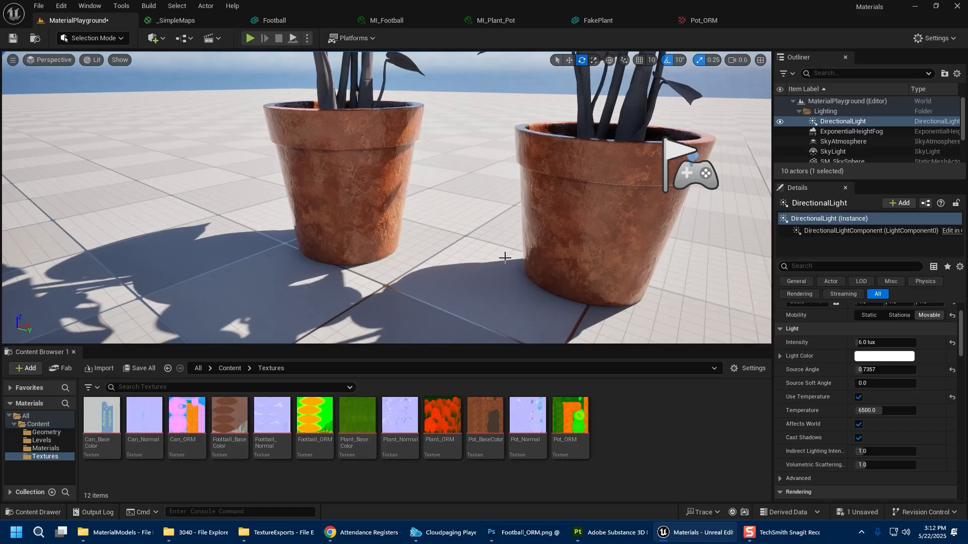
Filter the Textures folder for "_ORM", select all four ORM textures and open them in the Property Matrix.
click(146, 388)
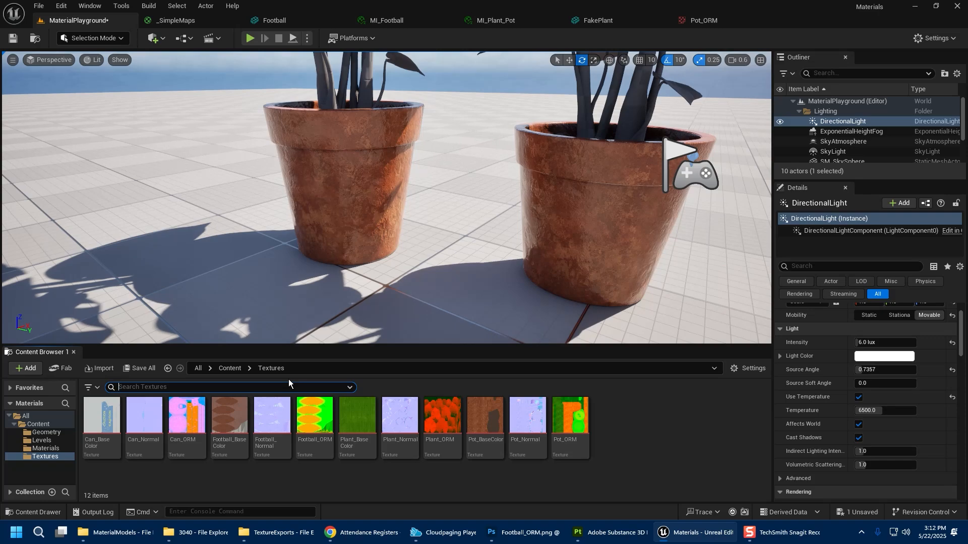
text(_ORM)
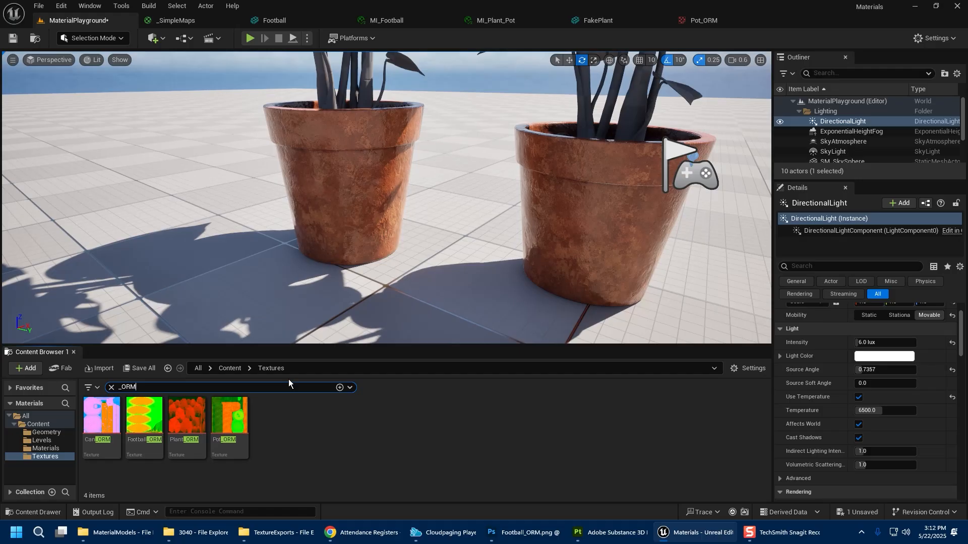
click(101, 418)
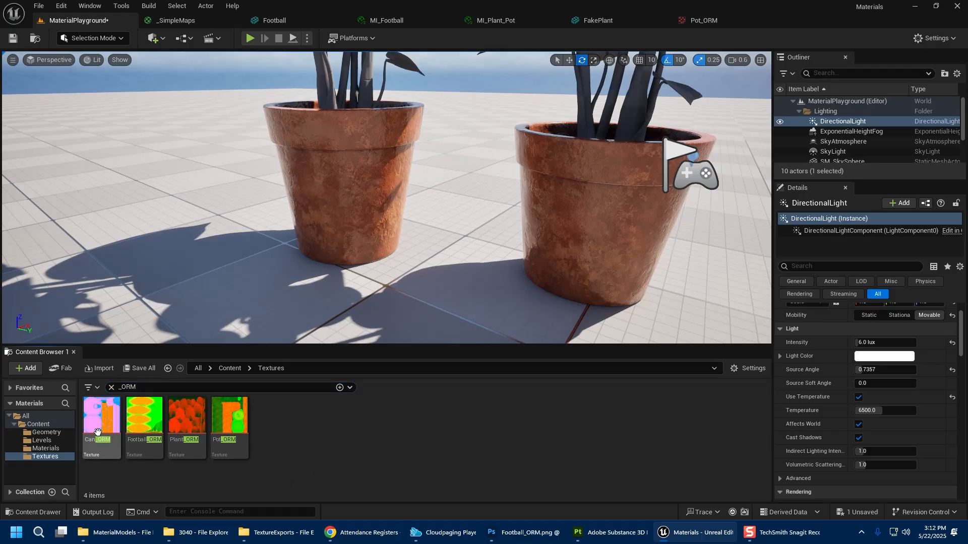
shift+click(241, 415)
right_click(240, 414)
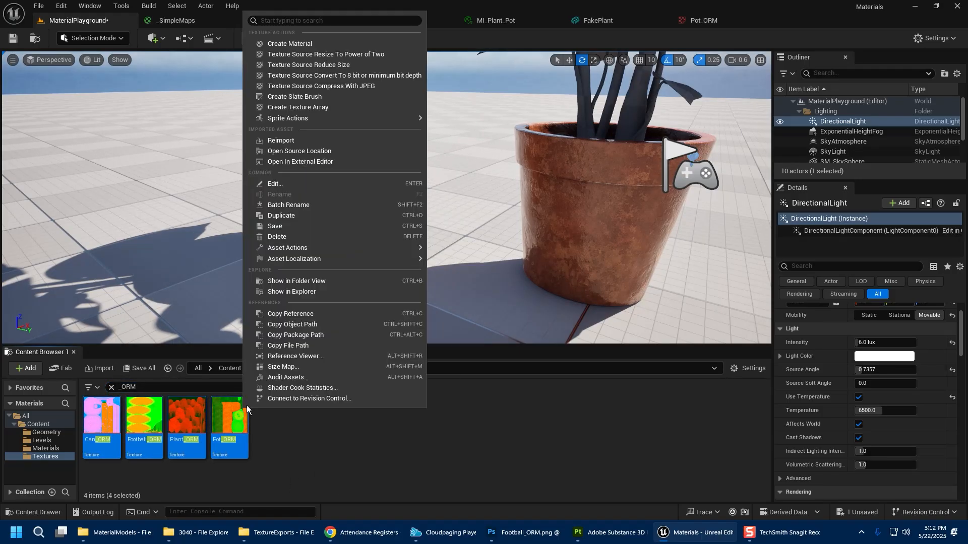
mouse_move(371, 247)
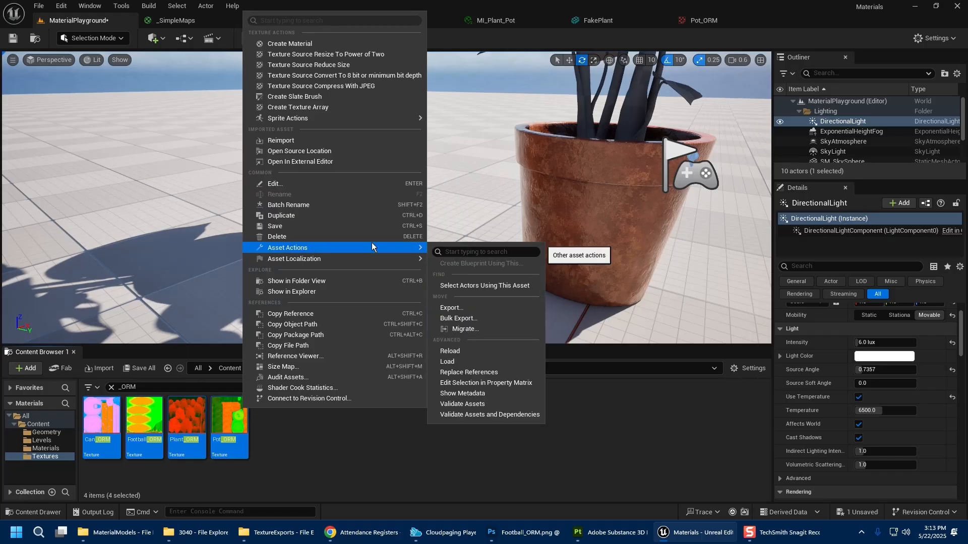
click(529, 384)
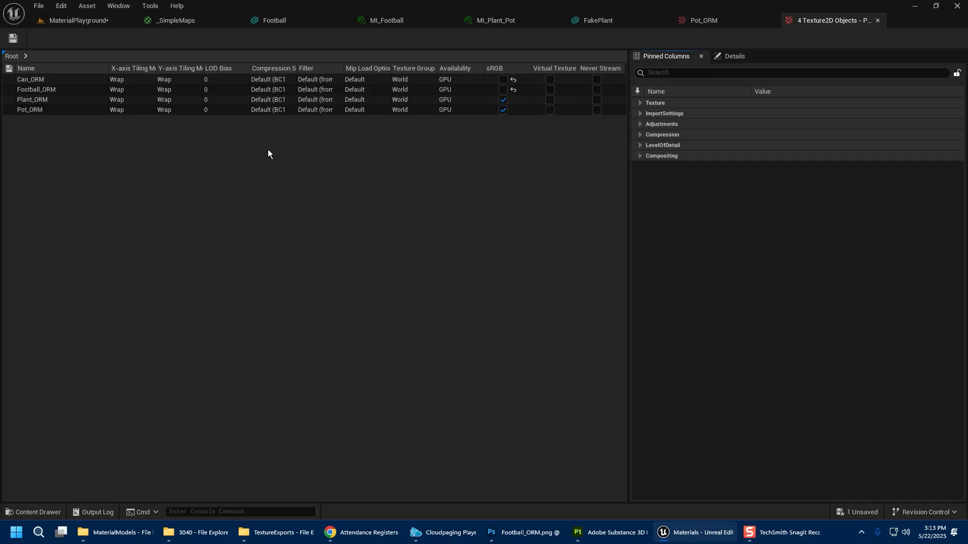
Disable sRGB for Plant_ORM and Pot_ORM in the Property Matrix, save, and close the matrix.
click(504, 99)
click(503, 110)
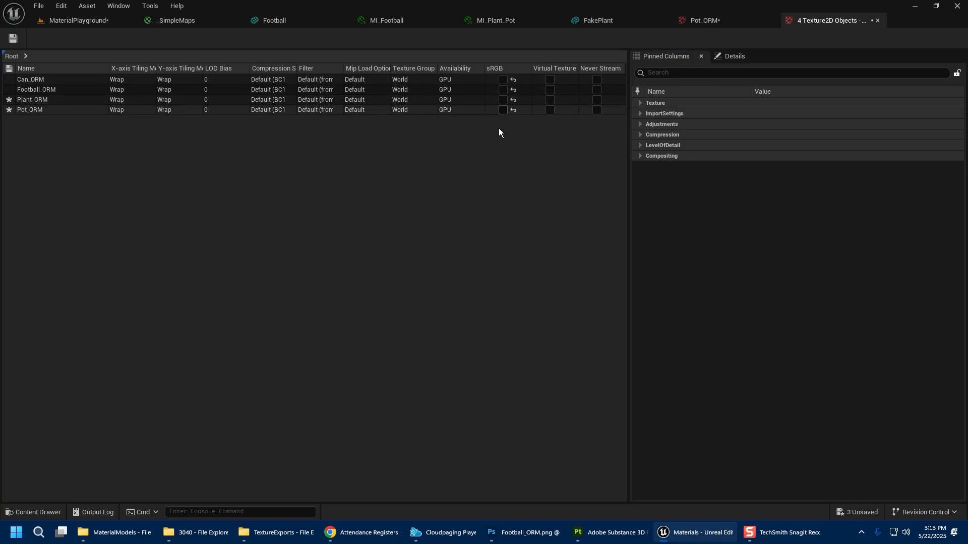
click(12, 38)
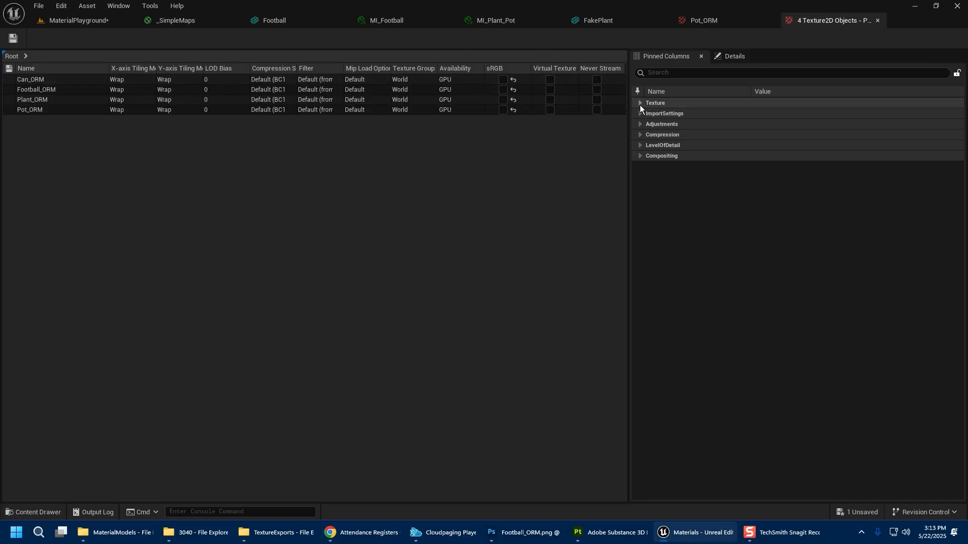
click(878, 21)
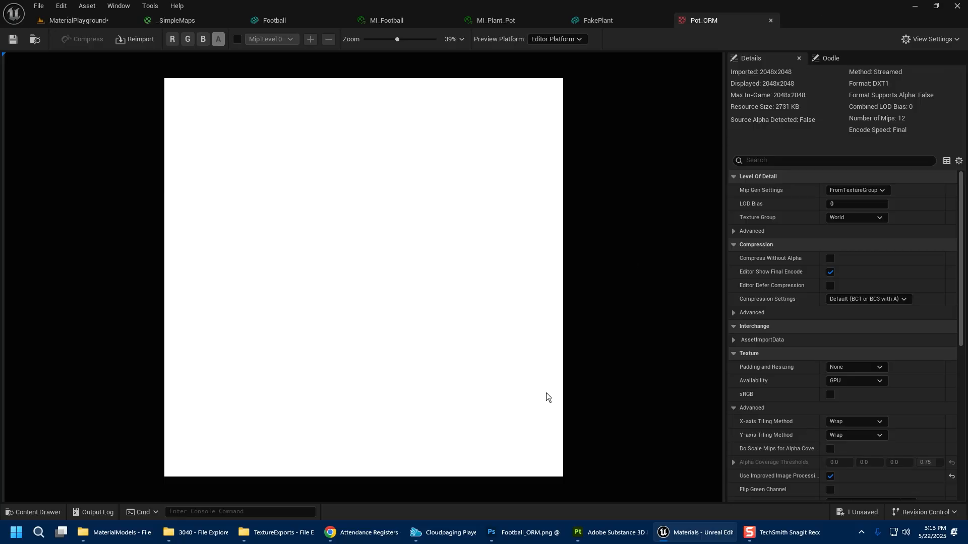
Filter the textures for "_norm", select the four normal maps and open them in the Property Matrix.
click(120, 20)
drag(143, 387, 72, 369)
text(_)
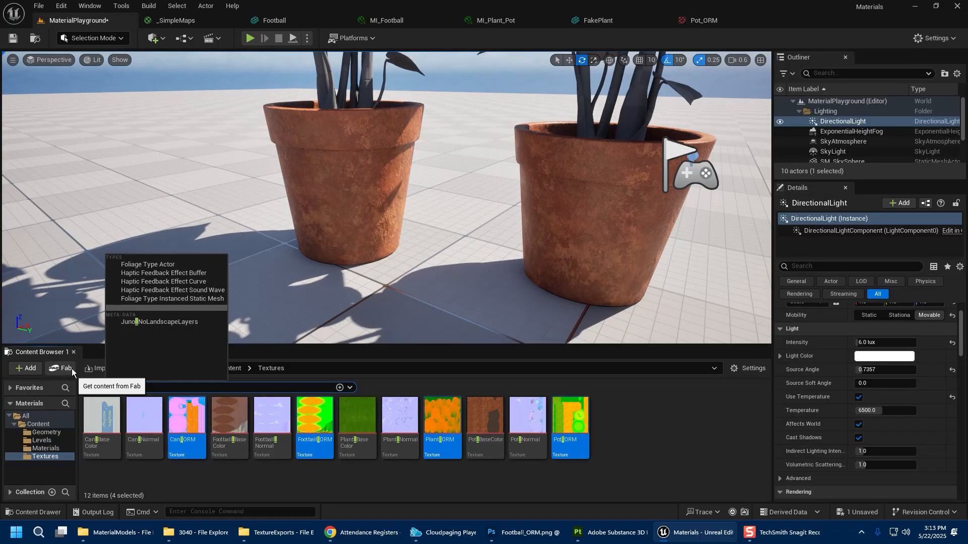
text(norm)
click(100, 416)
shift+click(230, 418)
right_click(245, 418)
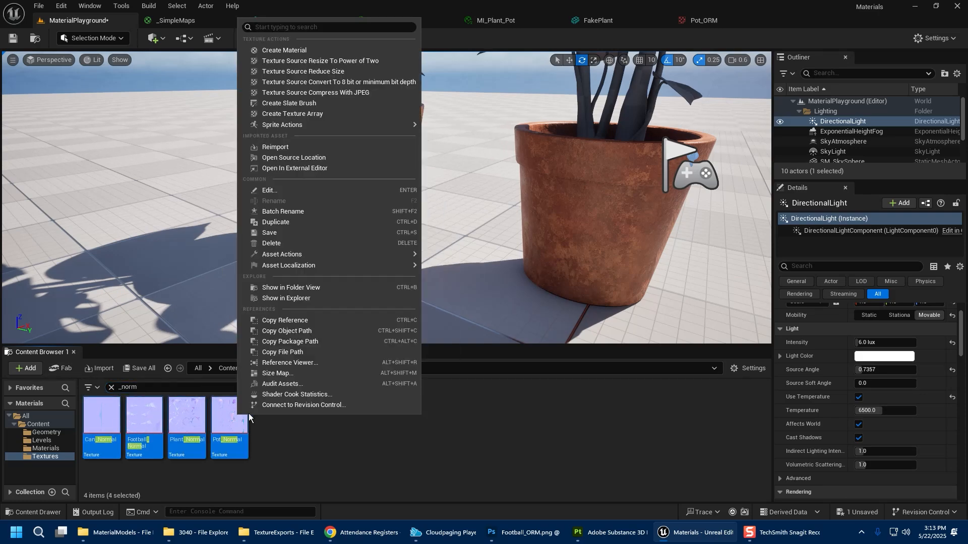
mouse_move(403, 253)
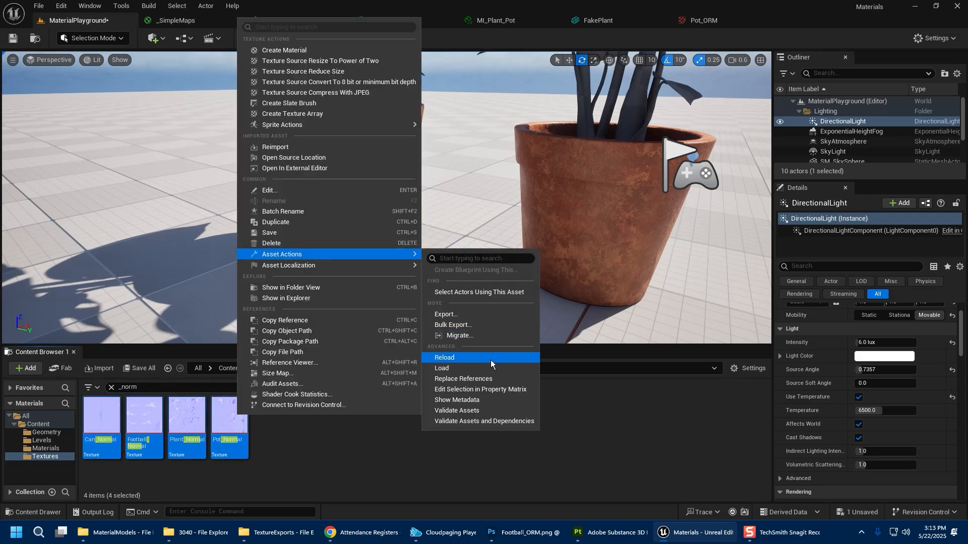
click(486, 389)
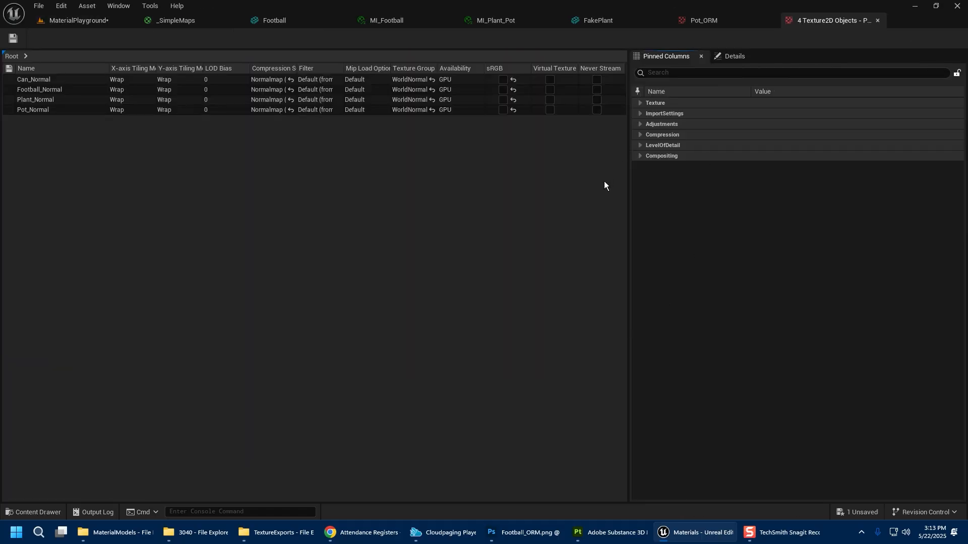
Pin the Flip Green Channel property as a column in the normal maps' Property Matrix.
click(639, 103)
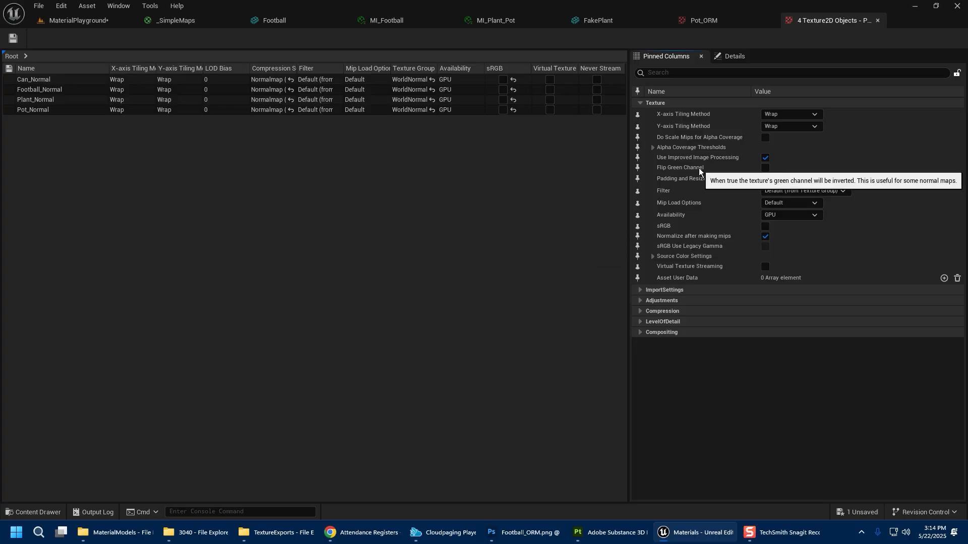
drag(627, 74, 665, 74)
right_click(558, 71)
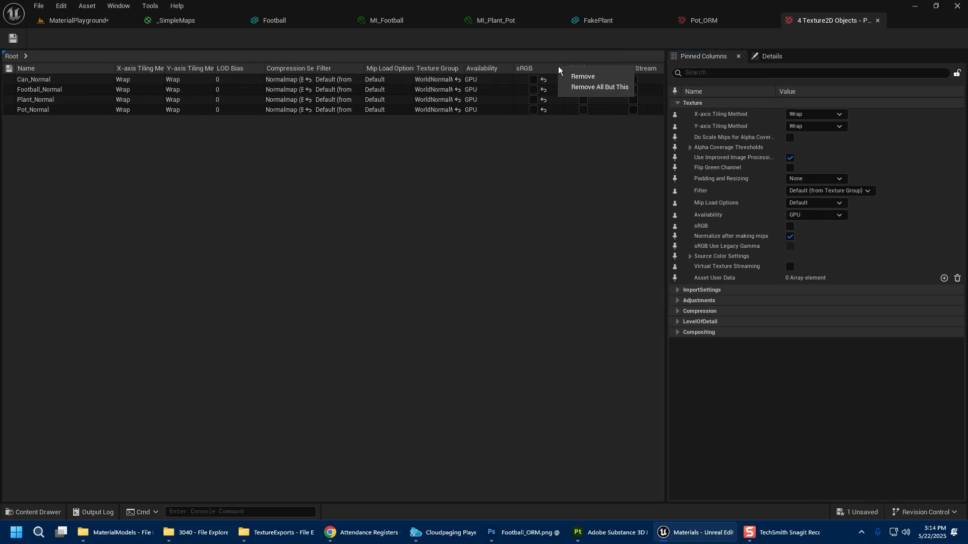
click(536, 181)
click(713, 172)
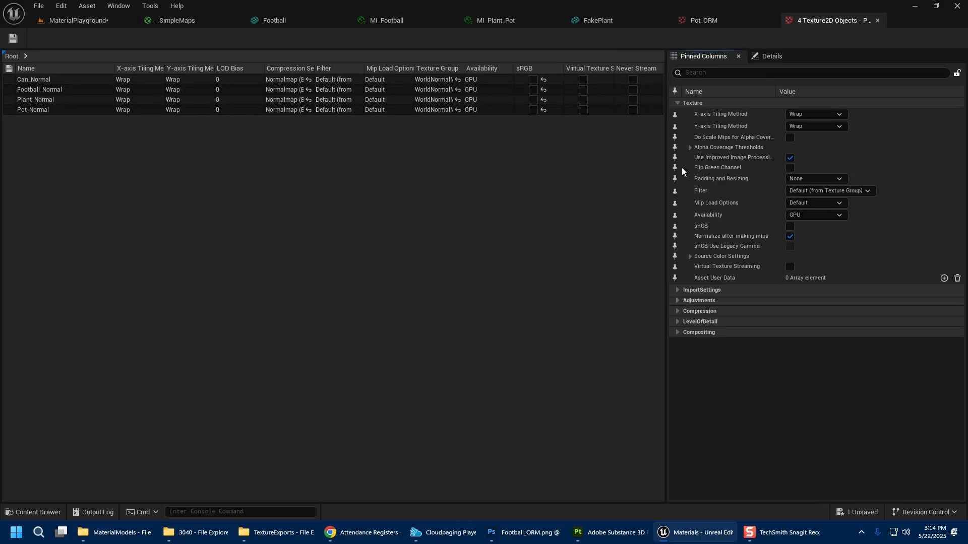
click(675, 168)
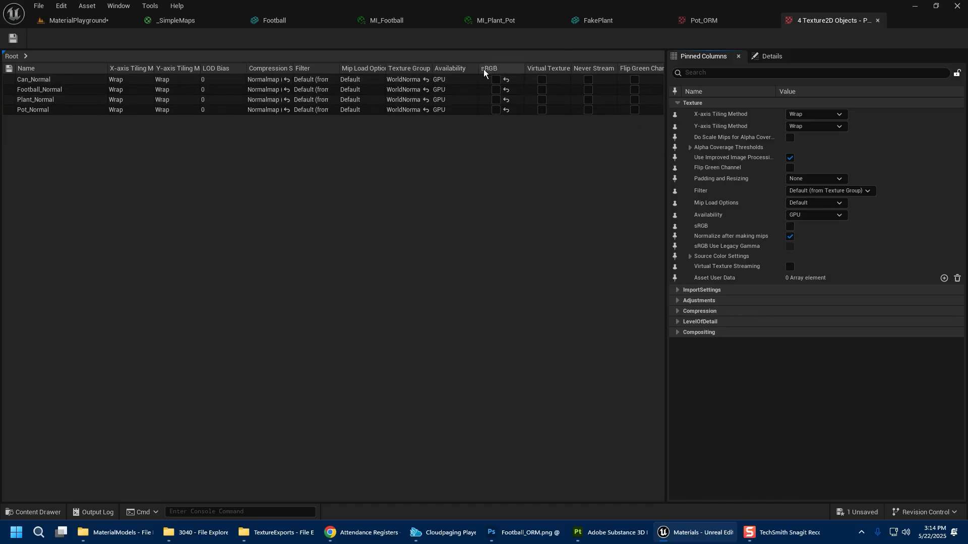
Return to the level, clear the texture search filter and open the Materials folder.
click(58, 22)
click(344, 443)
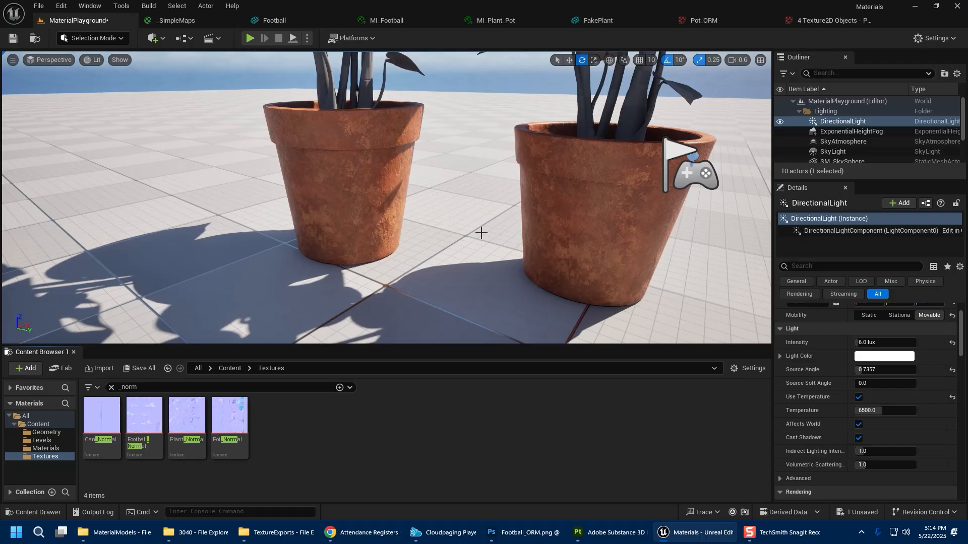
click(337, 384)
click(324, 405)
click(111, 390)
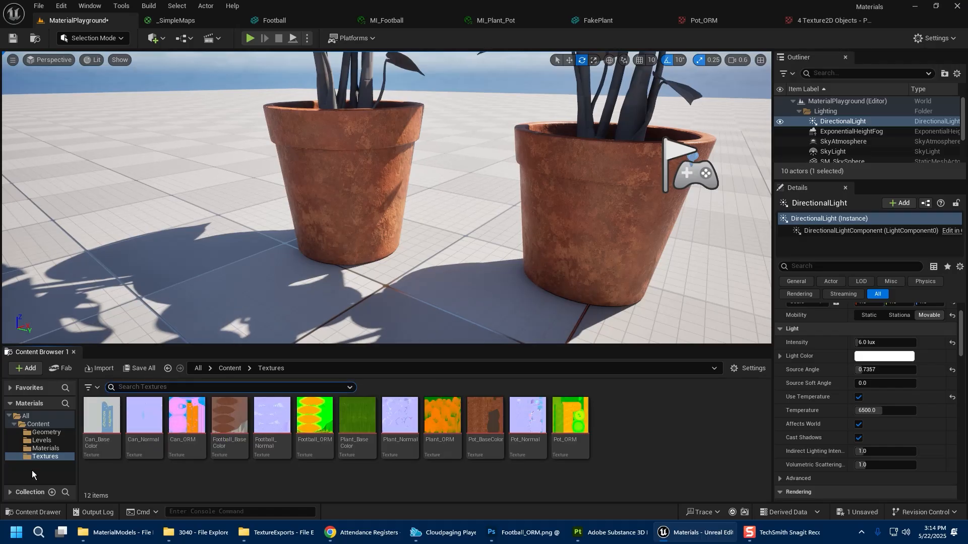
click(44, 432)
click(46, 448)
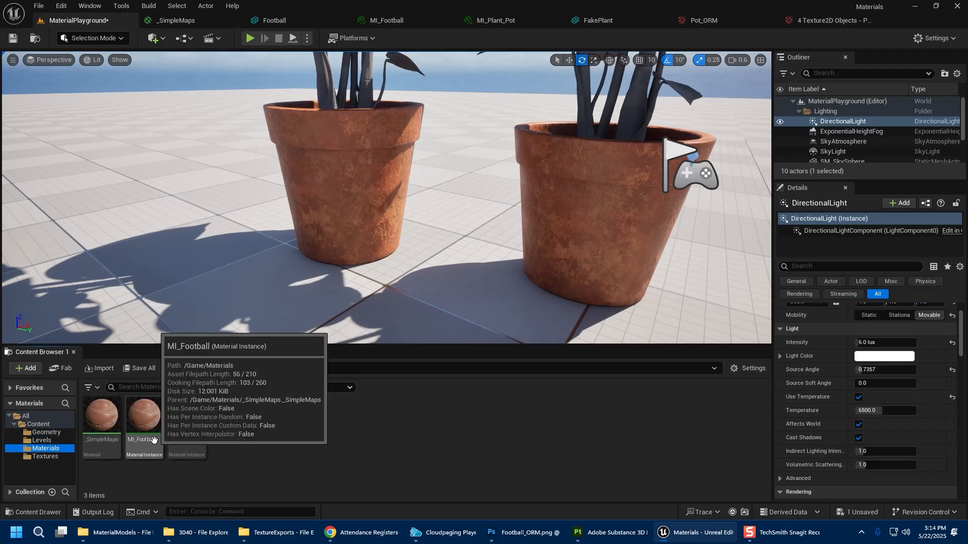